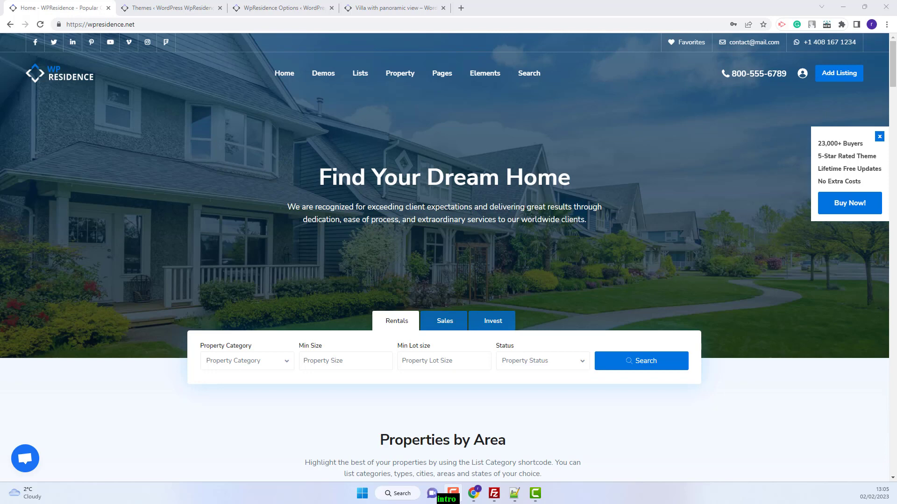
# - Check the version number of the active WpResidence theme in its details, then close them
pyautogui.hotkey('ctrl', 'Tab')
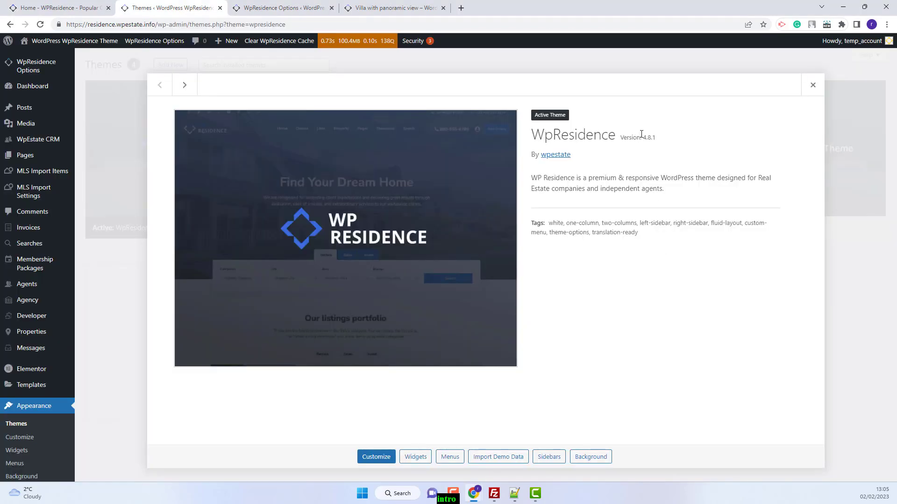
pyautogui.moveTo(658, 138); pyautogui.dragTo(619, 138)
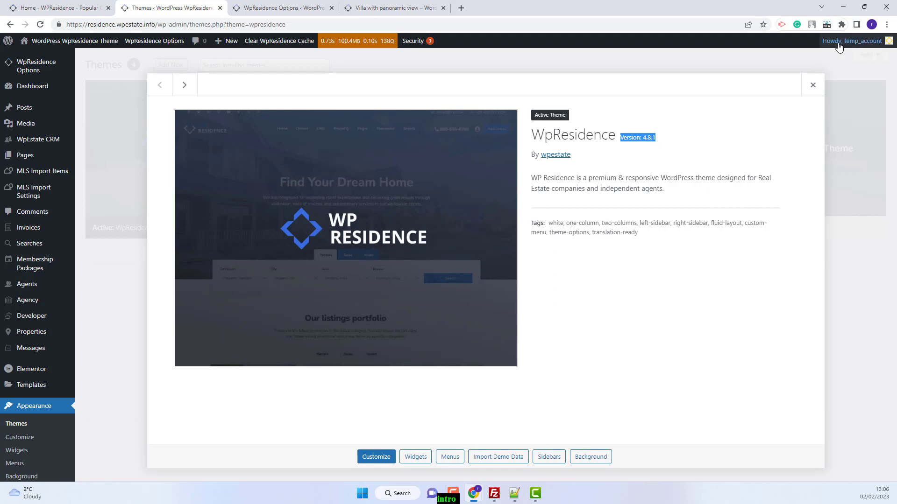
pyautogui.click(812, 91)
# - Check the versions of the WpResidence Gutenberg blocks, Theme Core Functionality and Elementor Widgets plugins among the installed plugins
pyautogui.scroll(-3, 393, 339)
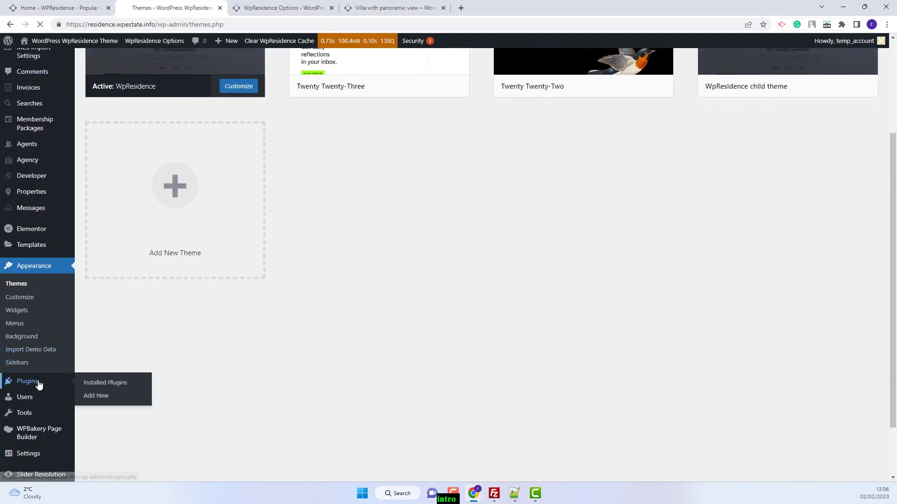
pyautogui.click(36, 381)
pyautogui.scroll(-10, 306, 344)
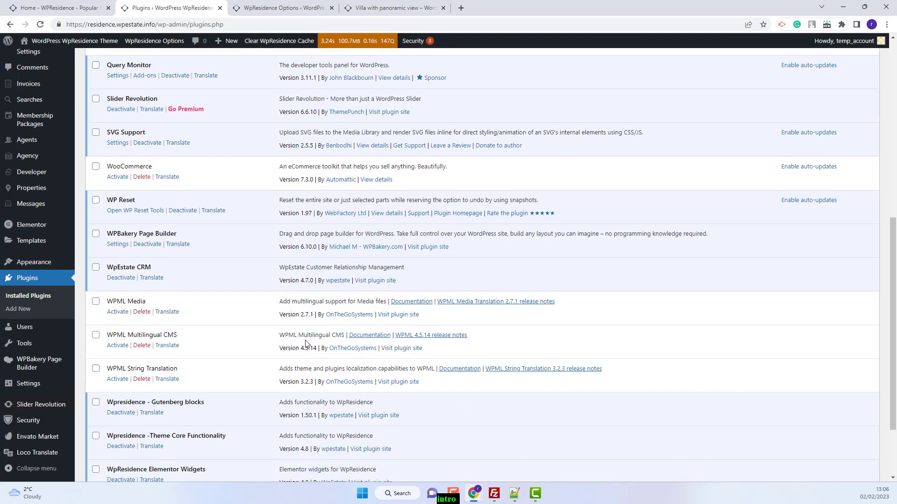
pyautogui.scroll(-2, 306, 344)
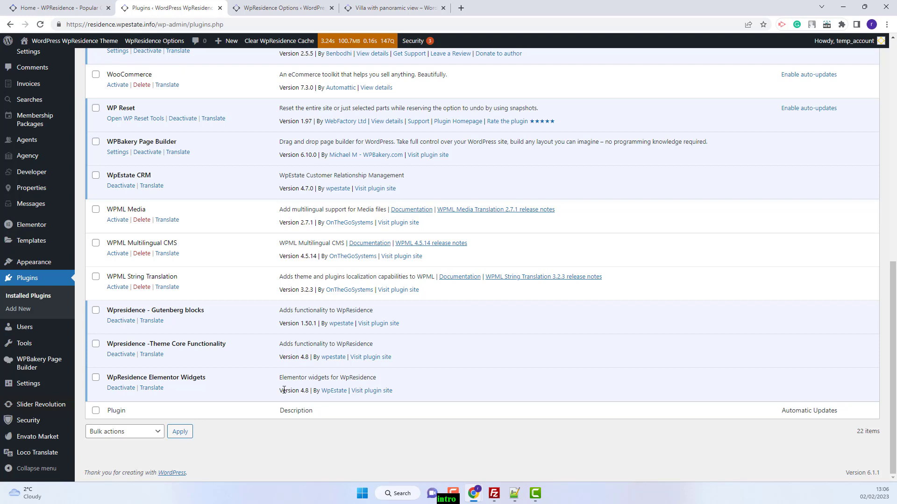
# - Open the Property Page settings of WpResidence Options
pyautogui.click(453, 495)
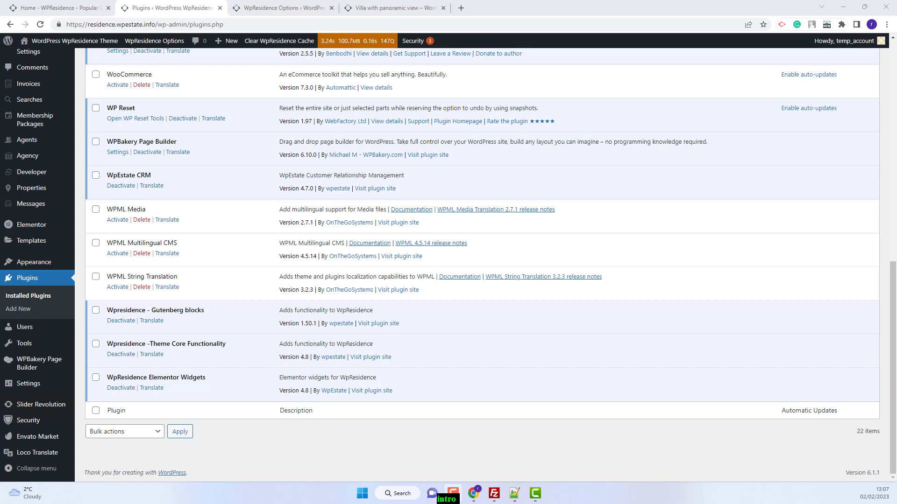
pyautogui.moveTo(140, 41)
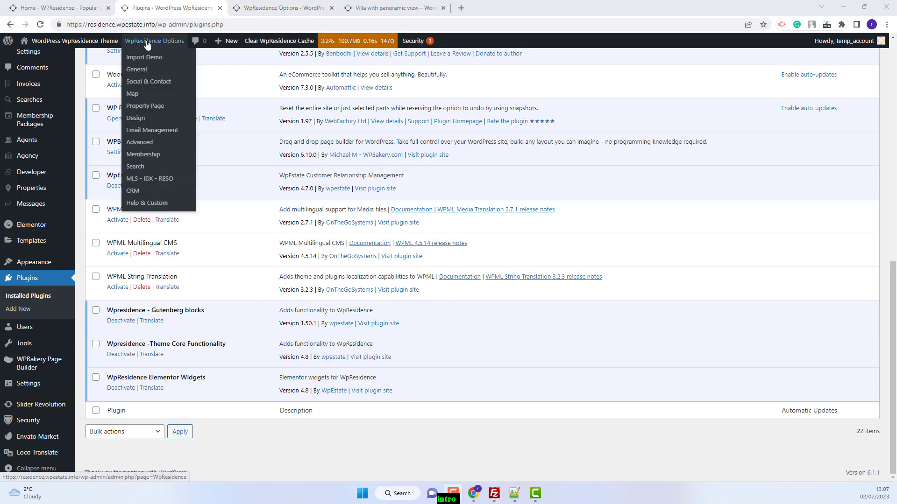
pyautogui.click(146, 107)
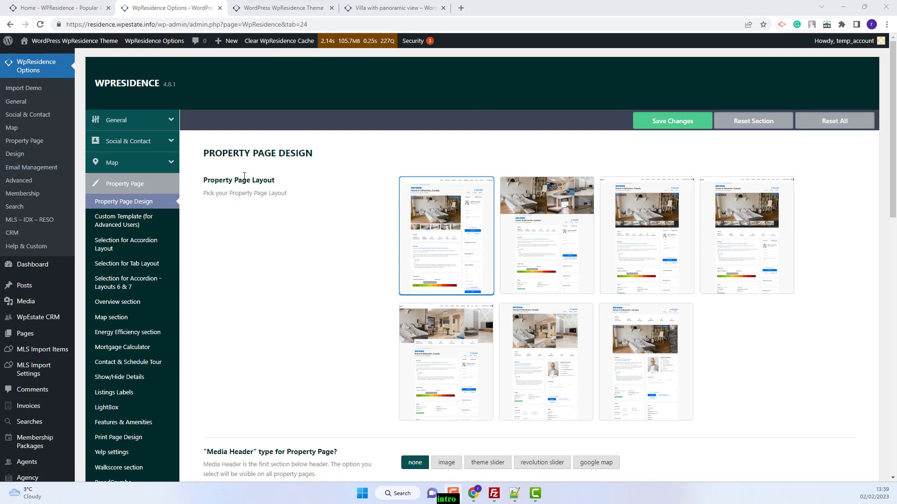
# - Hard reload the demo site's home page with the browser's developer tools open
pyautogui.click(260, 8)
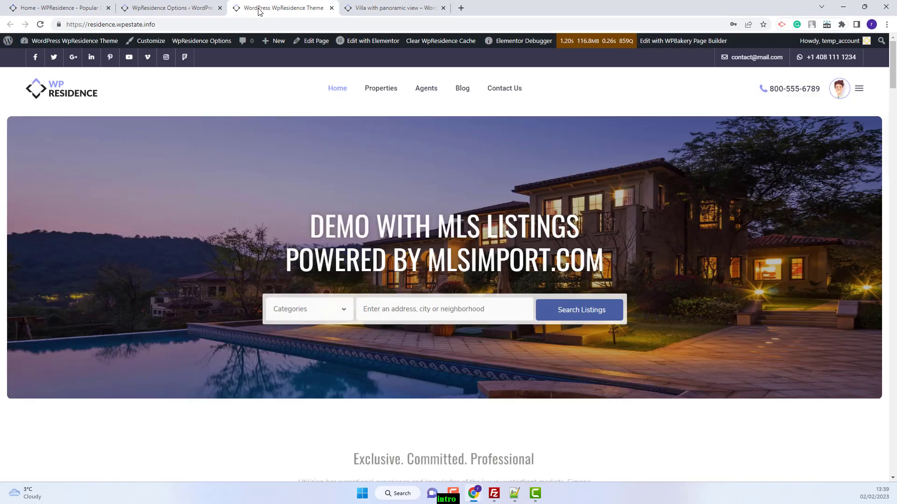
pyautogui.rightClick(217, 100)
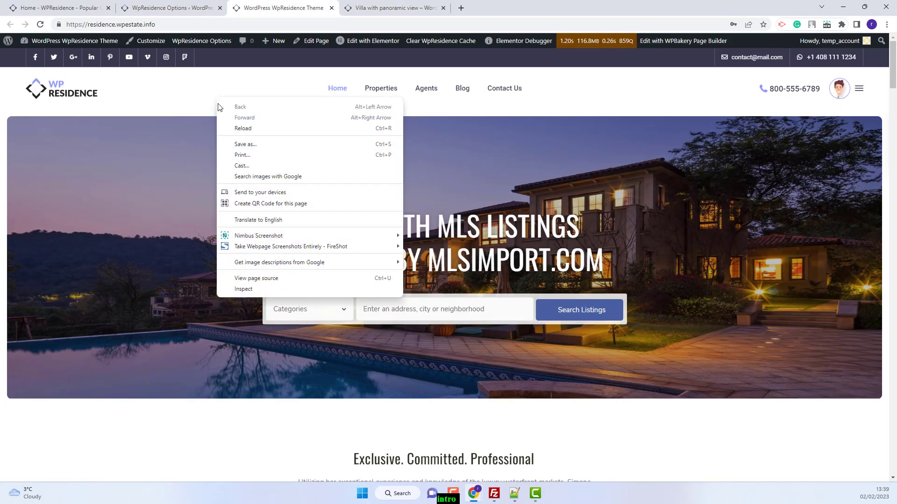
pyautogui.click(246, 294)
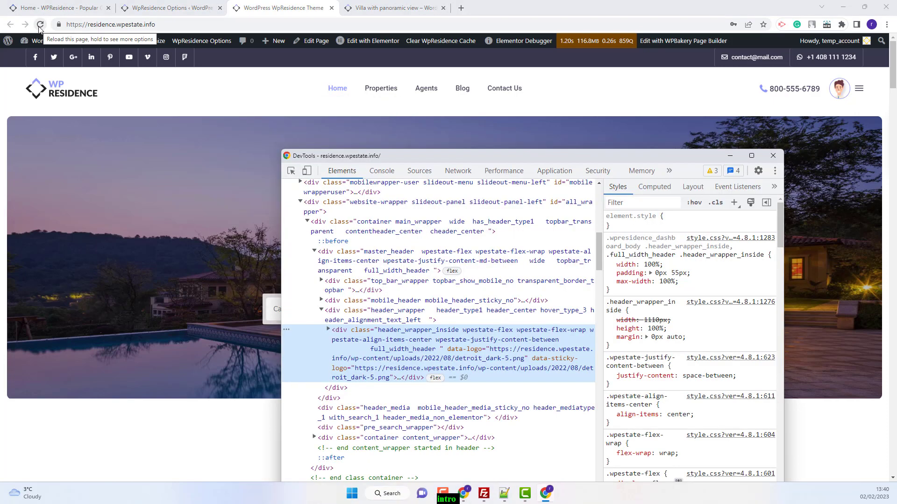
pyautogui.click(39, 26)
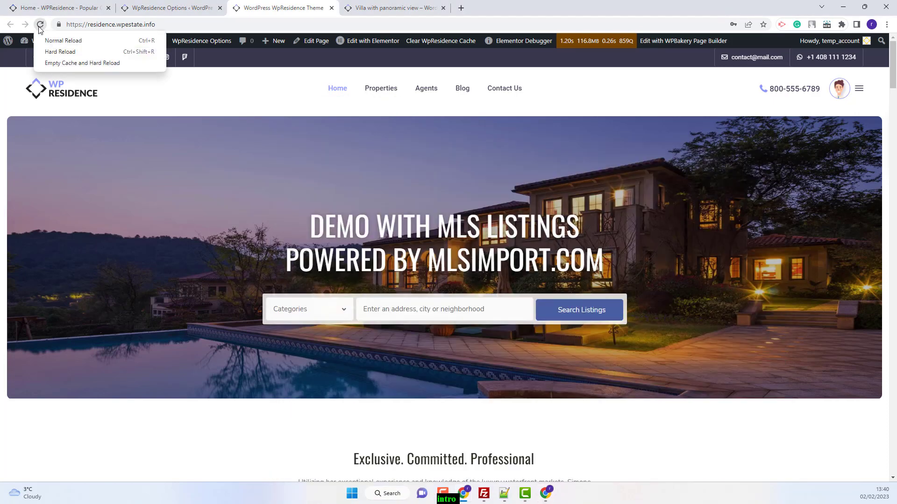
pyautogui.click(64, 55)
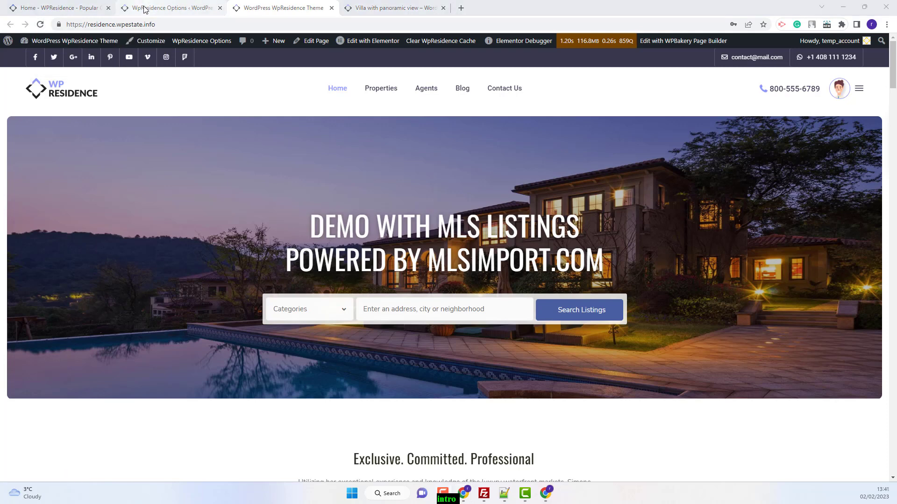
# - Return to WpResidence Options and examine the property page layouts, media header types and media section types
pyautogui.click(144, 10)
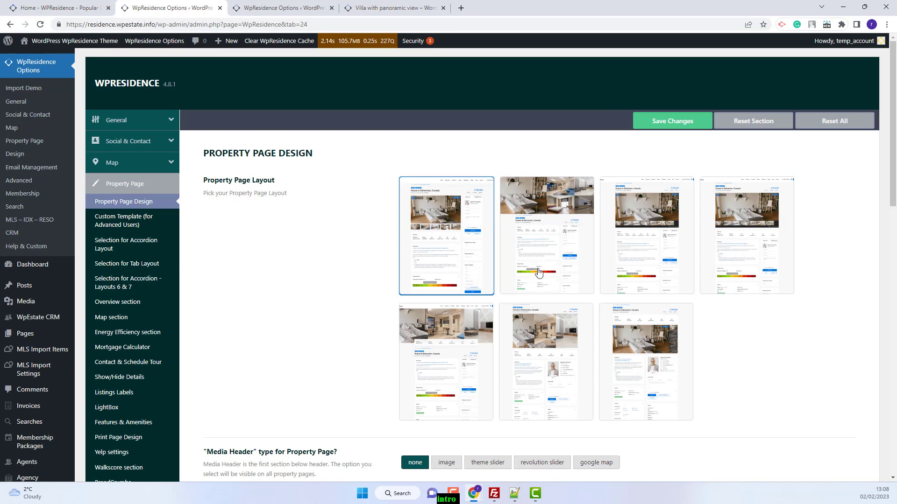
pyautogui.press('F10')
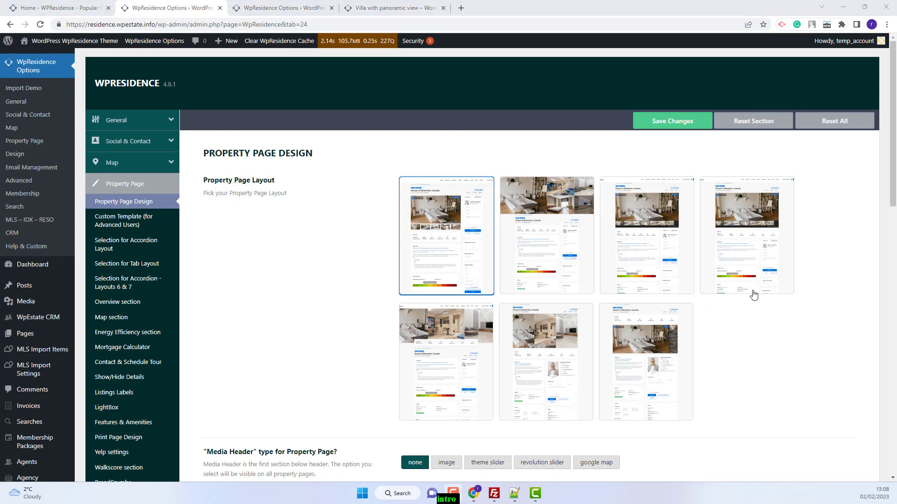
pyautogui.scroll(-3, 753, 294)
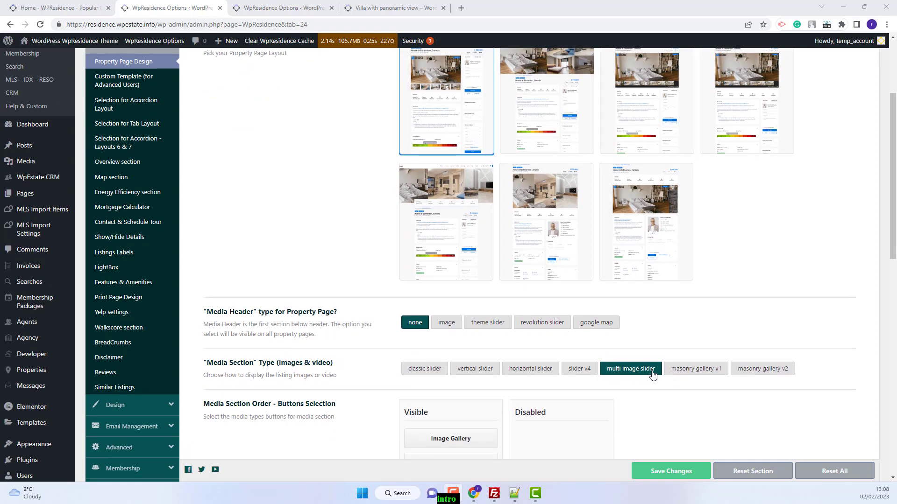
pyautogui.scroll(1, 439, 123)
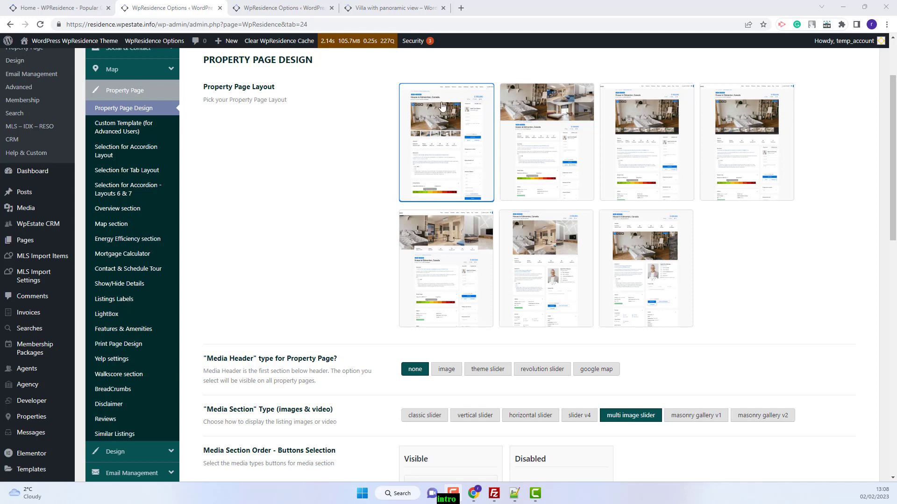
# - Choose the second property page layout, with the full-width image slider above the content, and save the changes
pyautogui.click(542, 152)
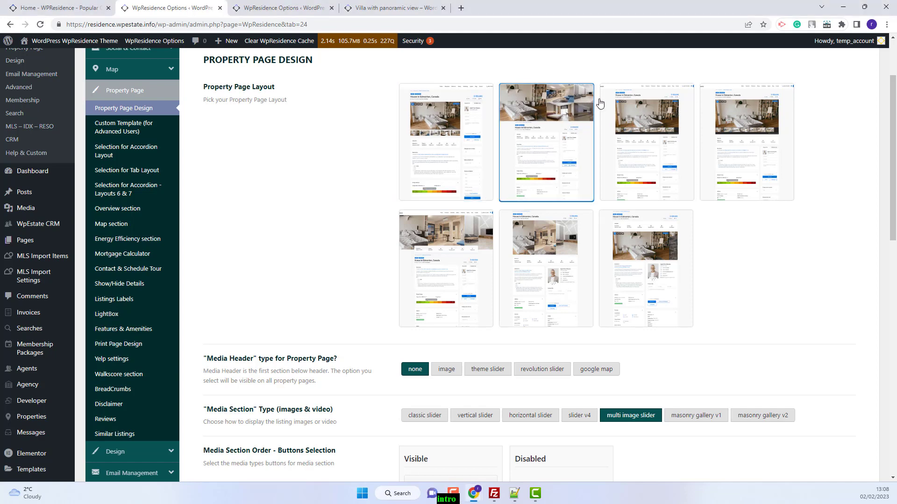
pyautogui.scroll(1, 555, 228)
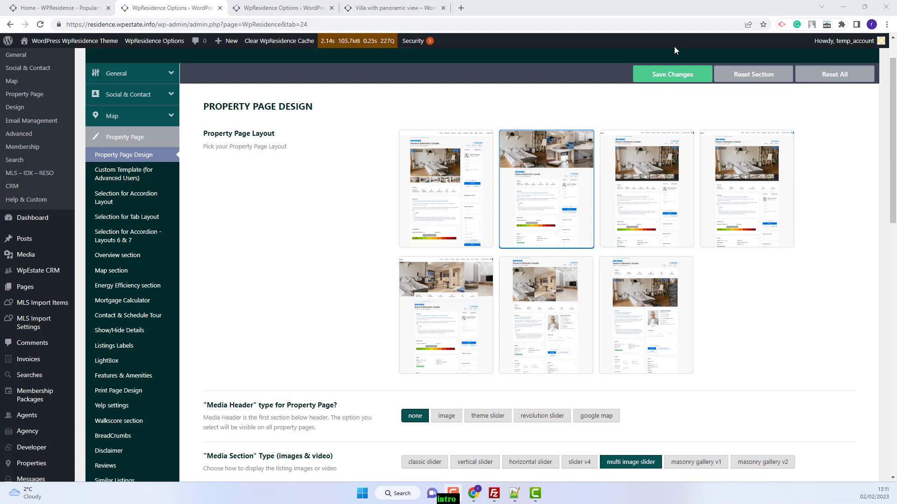
pyautogui.click(672, 77)
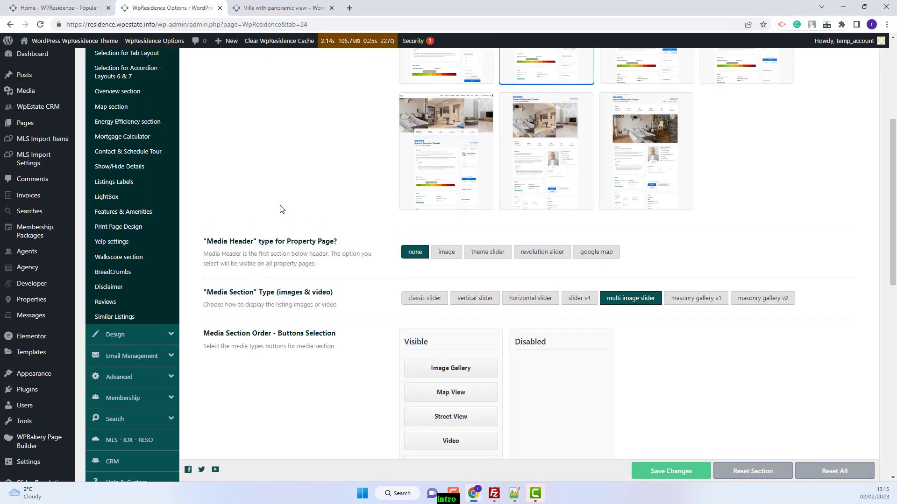
# - Choose the third property page layout with the classic slider as media section type, and save the changes
pyautogui.scroll(2, 280, 209)
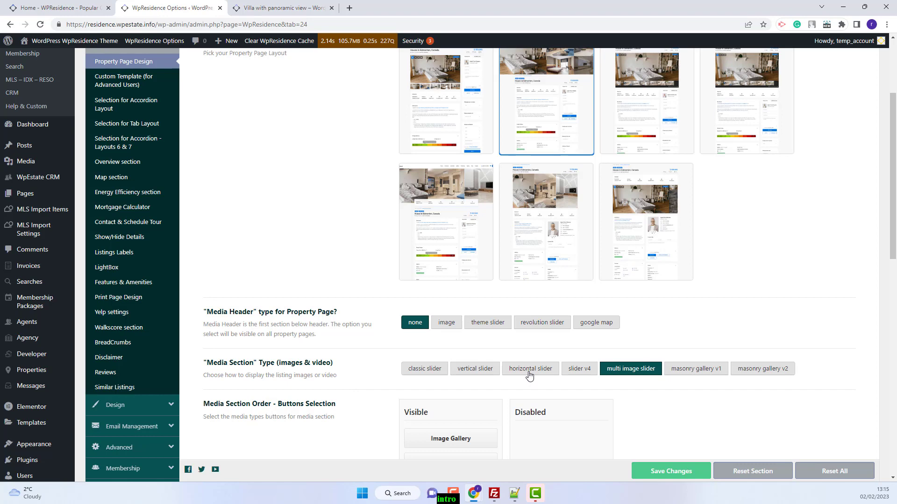
pyautogui.scroll(3, 592, 378)
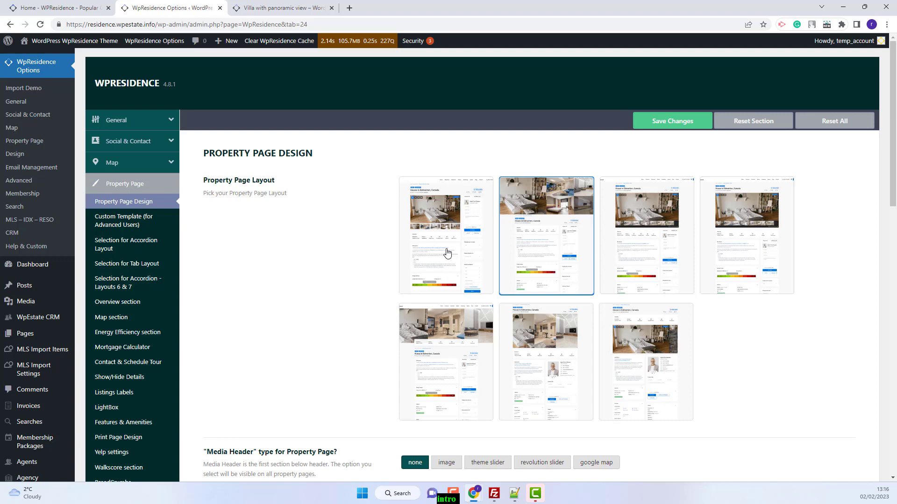
pyautogui.click(660, 257)
pyautogui.scroll(-6, 743, 374)
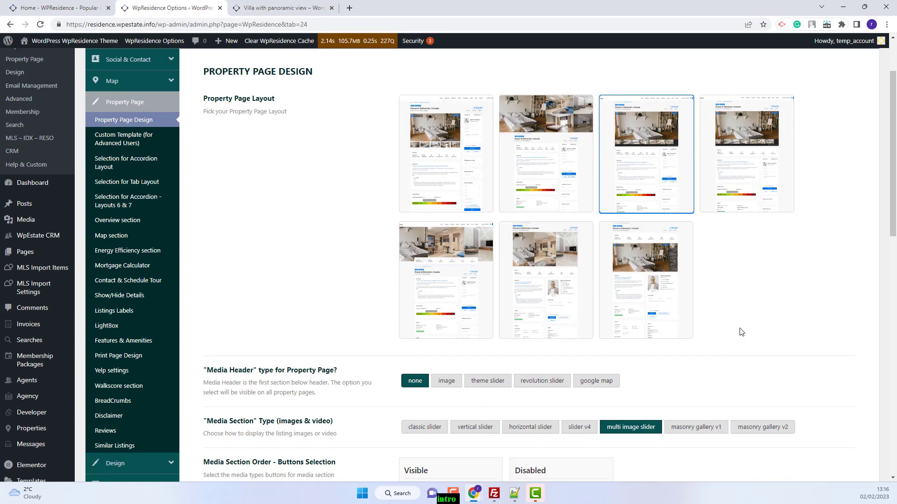
pyautogui.click(420, 230)
pyautogui.scroll(5, 640, 270)
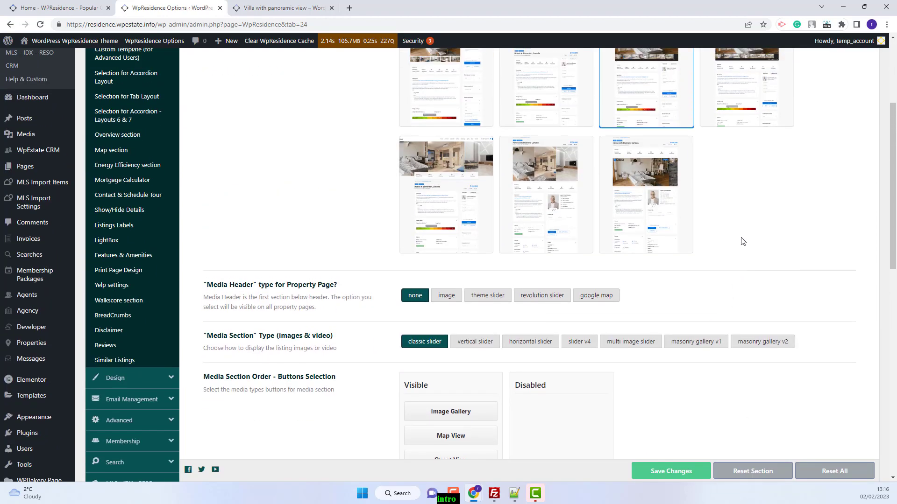
# - Reload the Villa with panoramic view listing and examine its media section
pyautogui.click(283, 8)
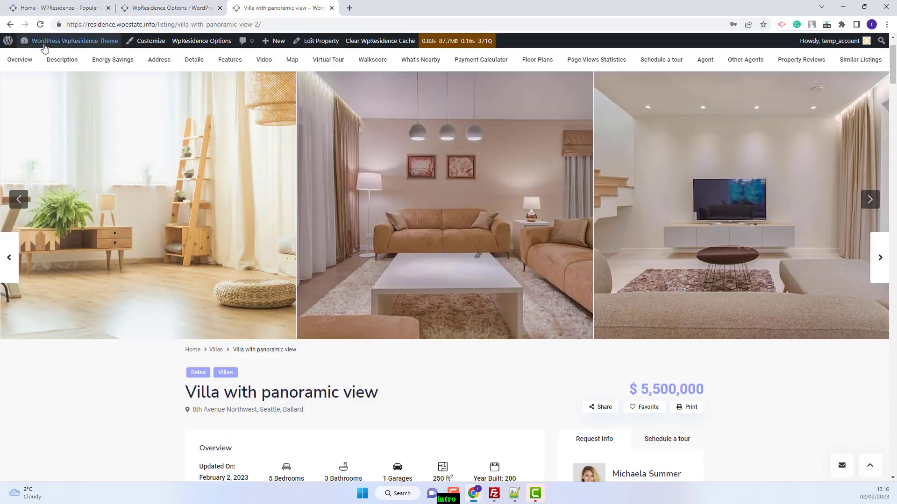
pyautogui.click(41, 25)
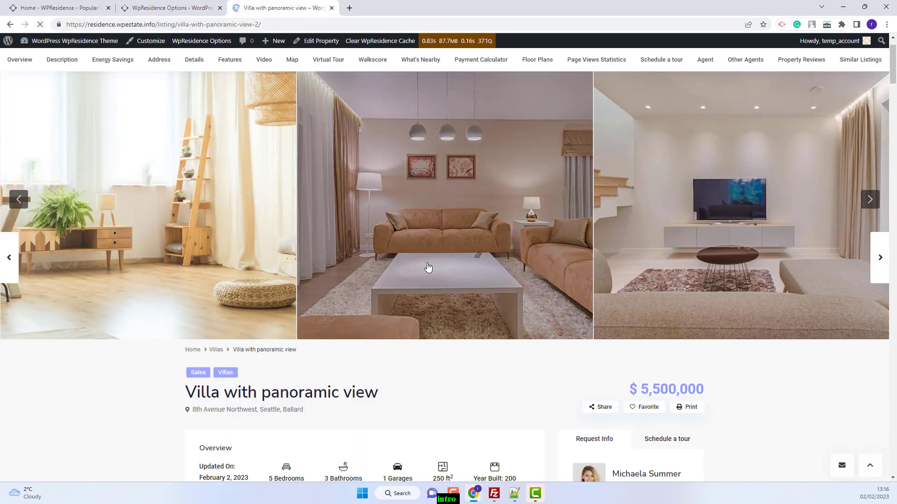
pyautogui.scroll(-2, 707, 346)
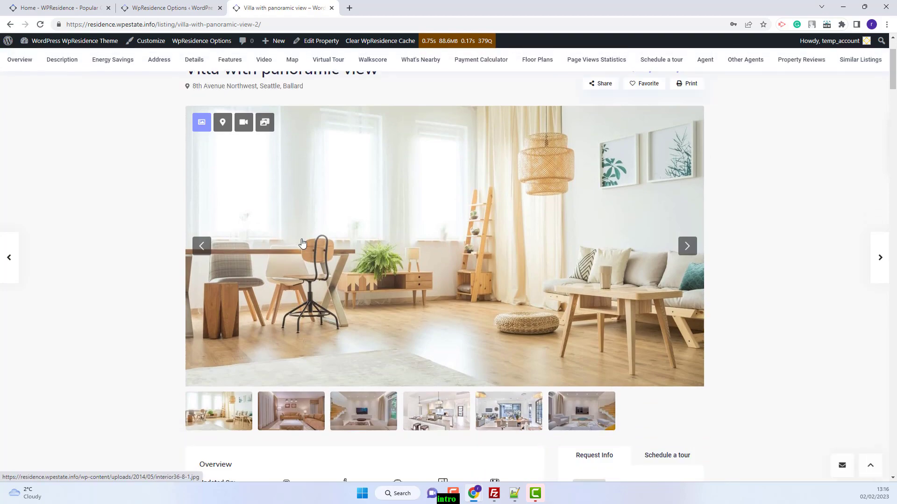
# - Disable the Map View, Street View, Video and Virtual Tour media buttons, keeping only Image Gallery visible, and save the changes
pyautogui.click(187, 8)
pyautogui.scroll(-2, 289, 321)
pyautogui.scroll(-2, 289, 322)
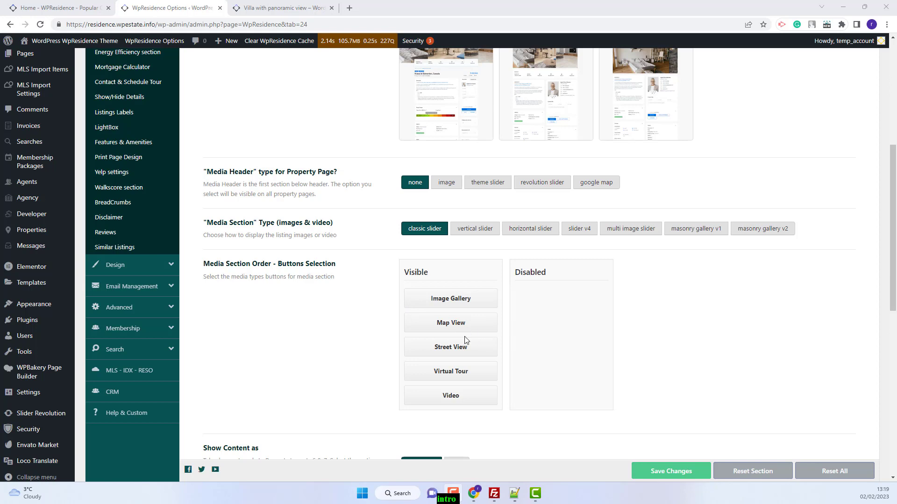
pyautogui.moveTo(447, 323); pyautogui.dragTo(563, 301)
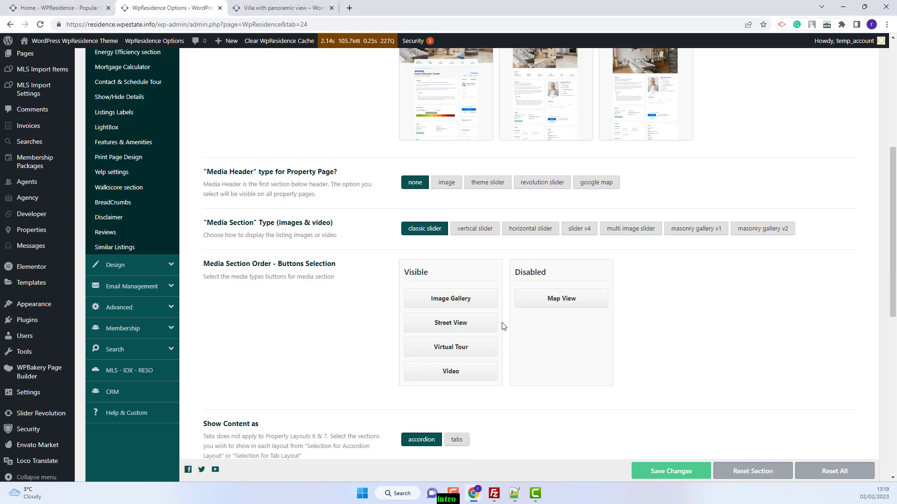
pyautogui.moveTo(475, 326); pyautogui.dragTo(585, 344)
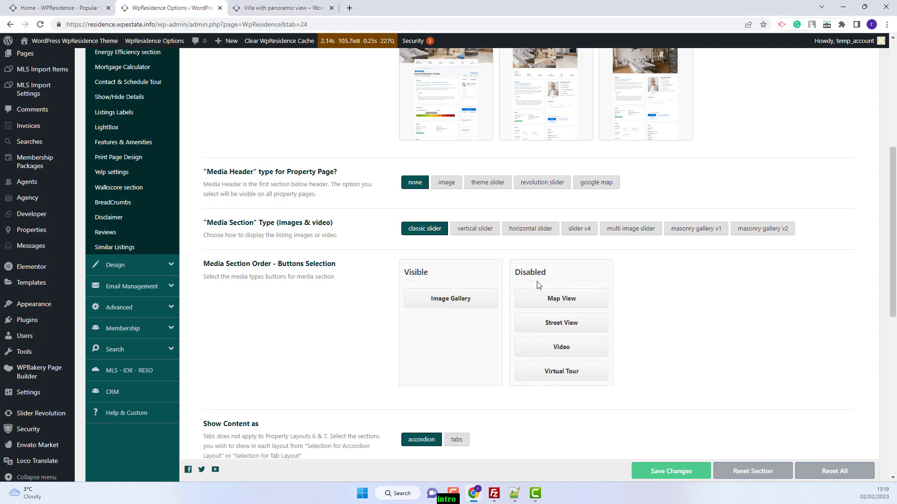
pyautogui.click(691, 472)
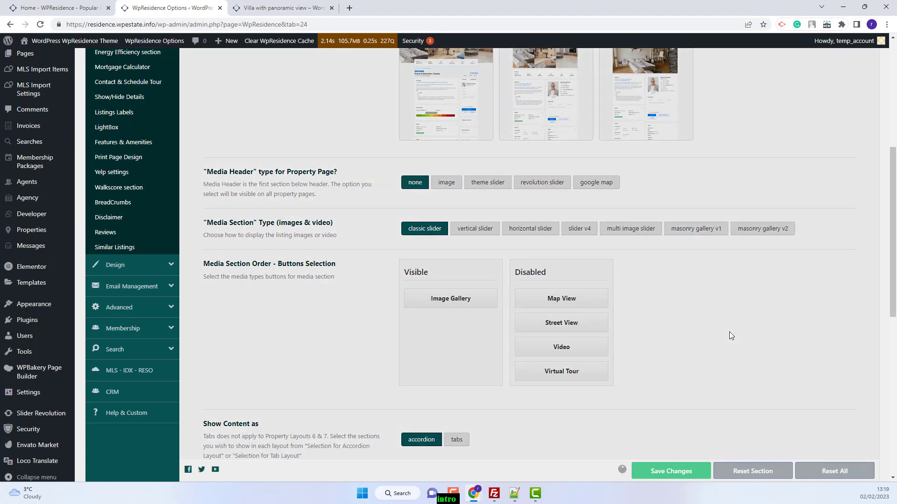
# - Check the villa listing, and examine the accordion or tabs content option in the property page design settings
pyautogui.click(283, 8)
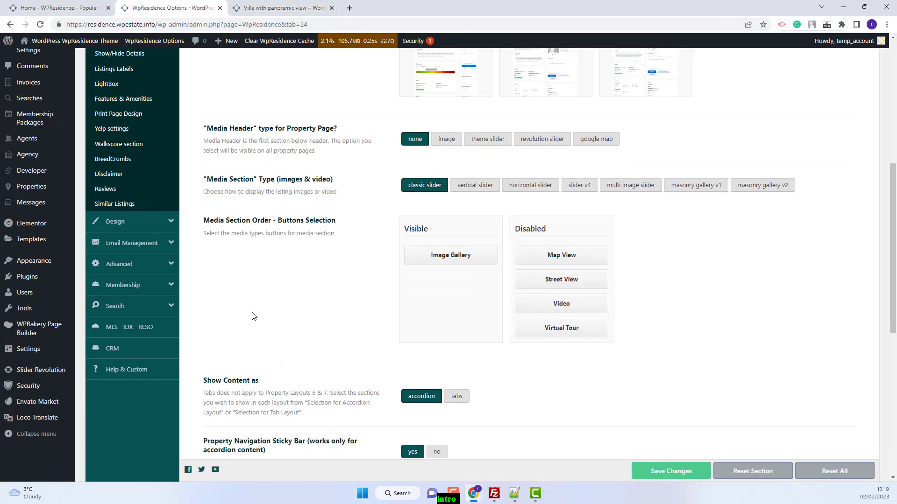
pyautogui.scroll(-1, 252, 316)
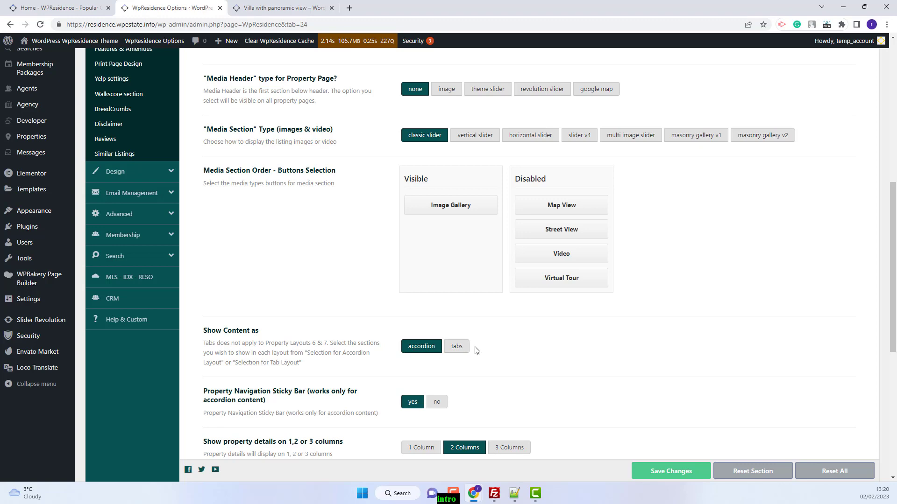
pyautogui.scroll(2, 252, 308)
pyautogui.scroll(1, 132, 89)
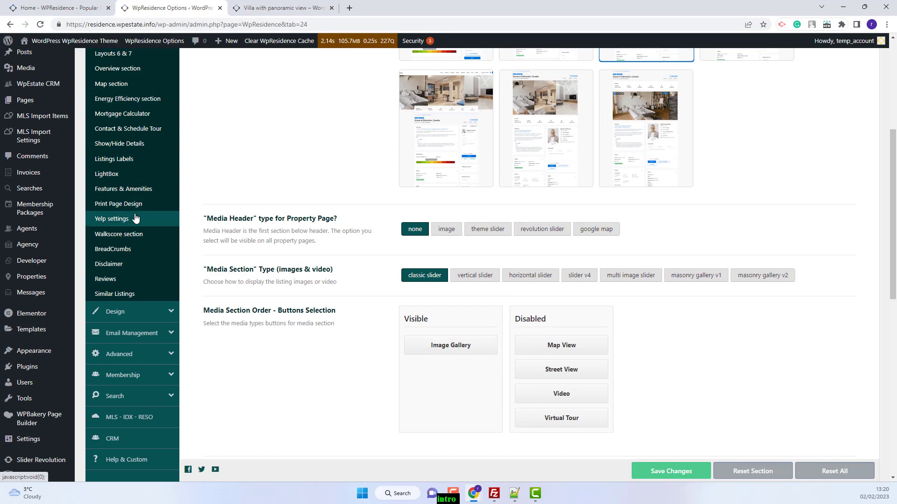
pyautogui.scroll(-2, 419, 314)
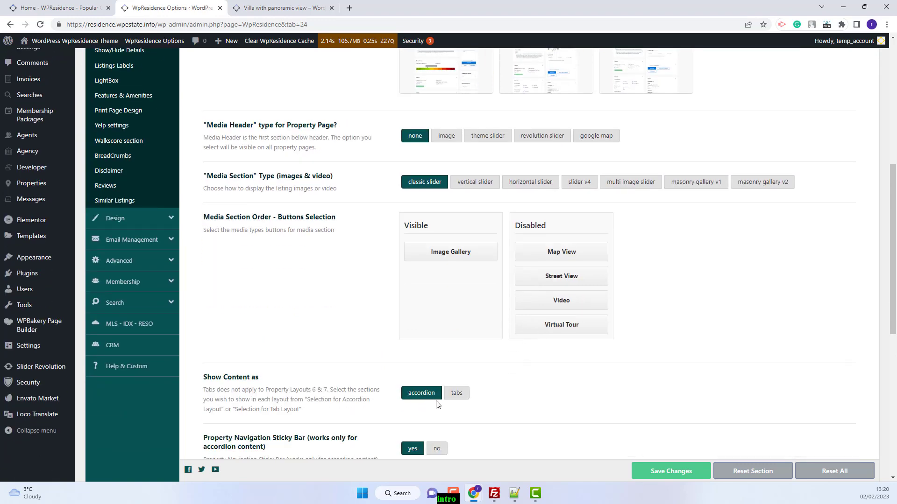
# - In the accordion layout section selection, disable WalkScore, Payment Calculator, Floor Plans, Page Views, and Amenities and Features, and save the changes
pyautogui.scroll(4, 114, 108)
pyautogui.click(115, 108)
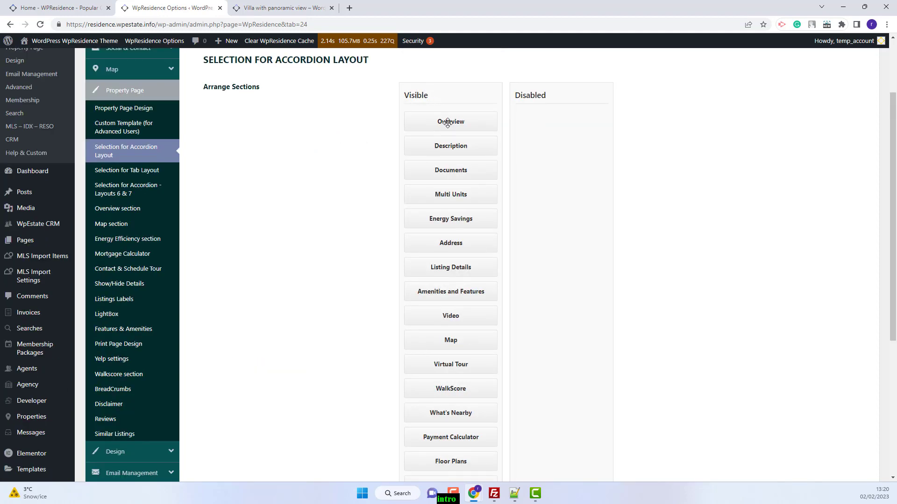
pyautogui.scroll(-3, 456, 282)
pyautogui.scroll(5, 460, 304)
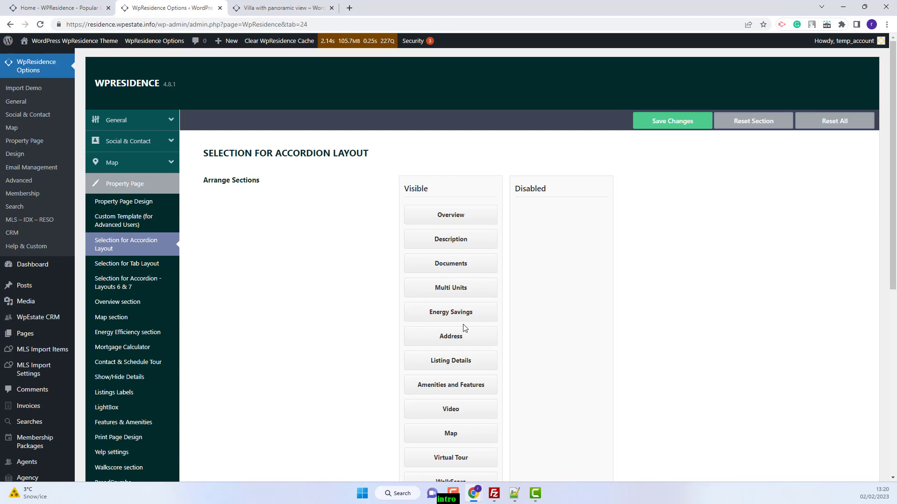
pyautogui.scroll(-3, 460, 345)
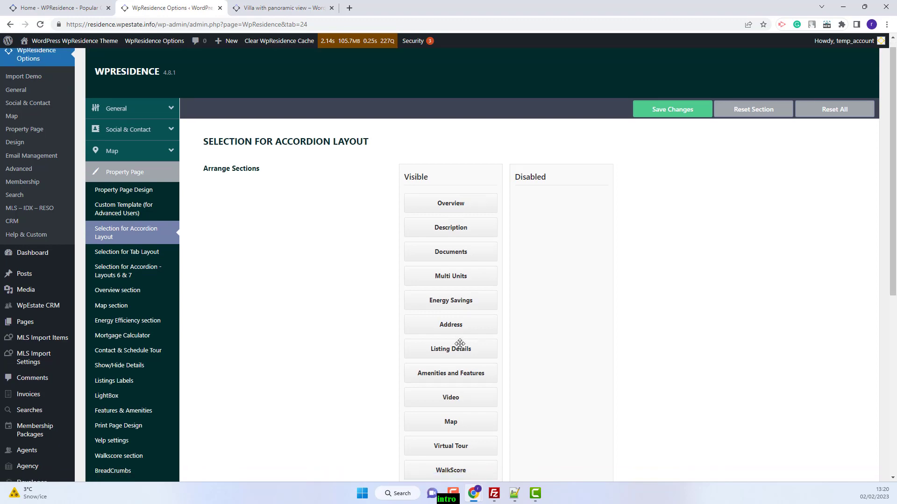
pyautogui.moveTo(481, 340); pyautogui.dragTo(555, 327)
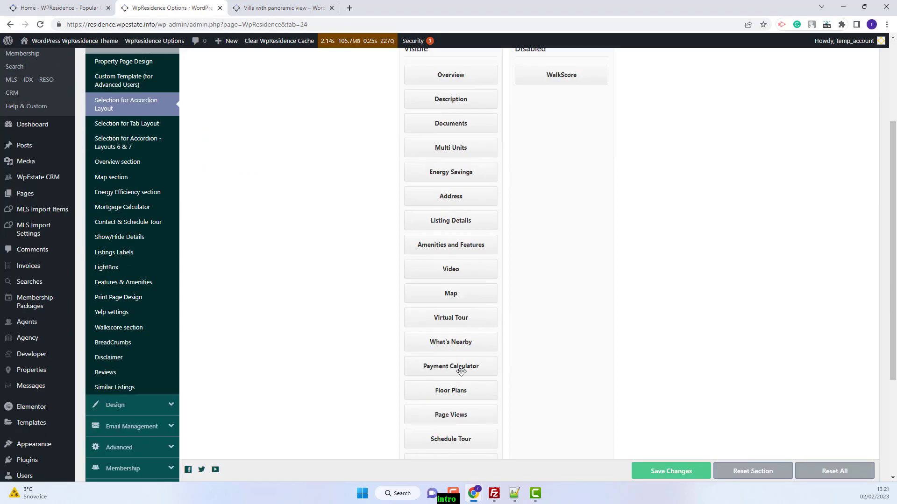
pyautogui.moveTo(467, 366); pyautogui.dragTo(554, 345)
pyautogui.moveTo(456, 362); pyautogui.dragTo(551, 346)
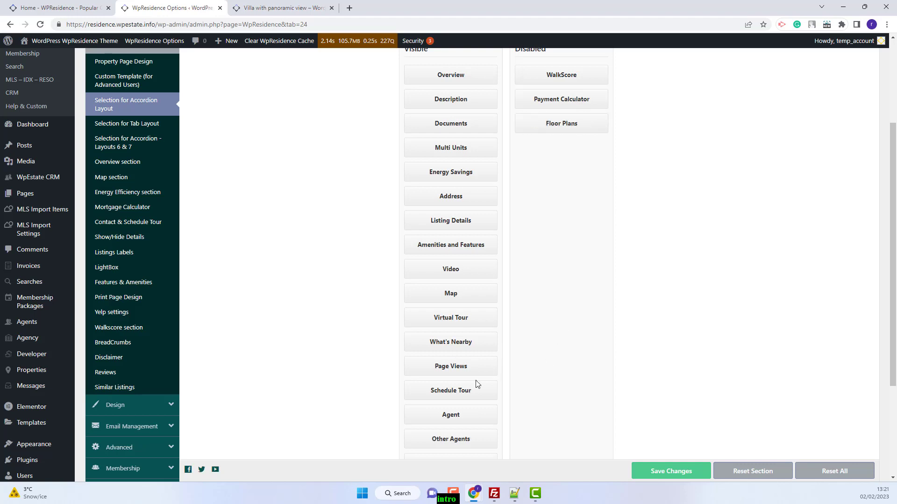
pyautogui.moveTo(459, 363); pyautogui.dragTo(553, 344)
pyautogui.moveTo(451, 244); pyautogui.dragTo(556, 239)
pyautogui.click(682, 473)
pyautogui.scroll(2, 563, 247)
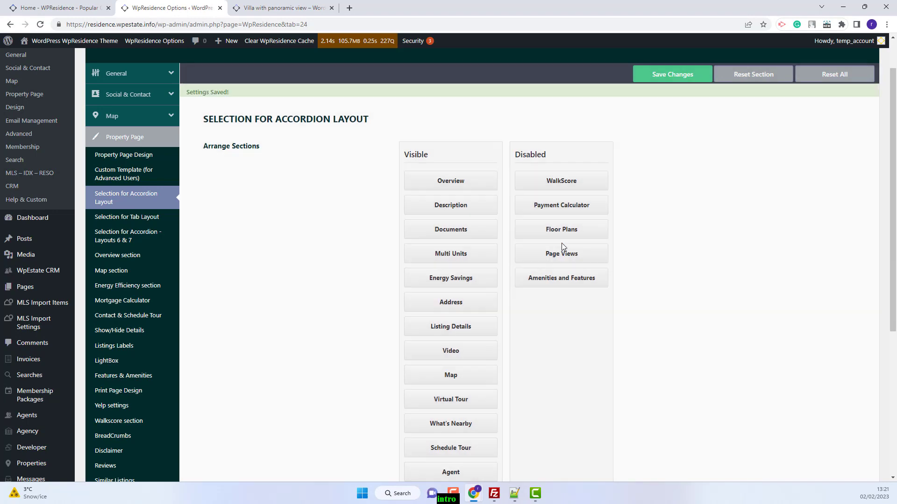
# - Reload the Villa with panoramic view listing and examine its navigation bar and accordion content sections
pyautogui.click(283, 8)
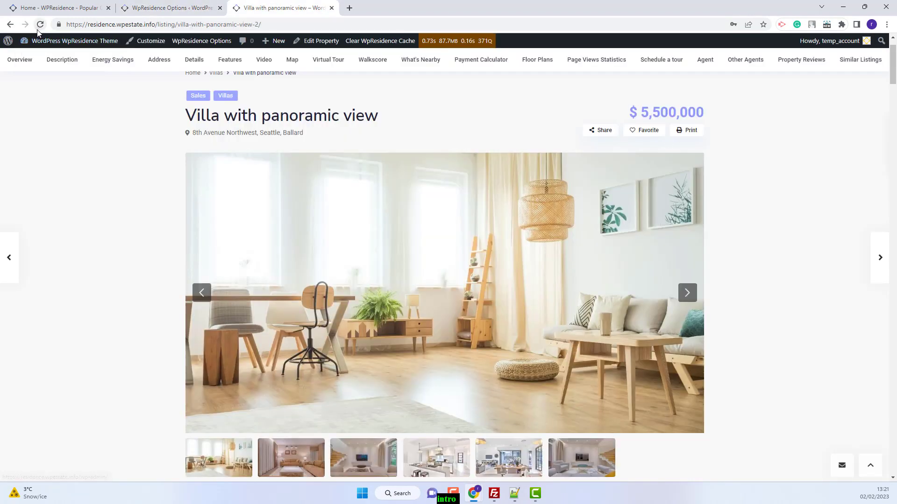
pyautogui.click(40, 25)
pyautogui.scroll(-15, 380, 309)
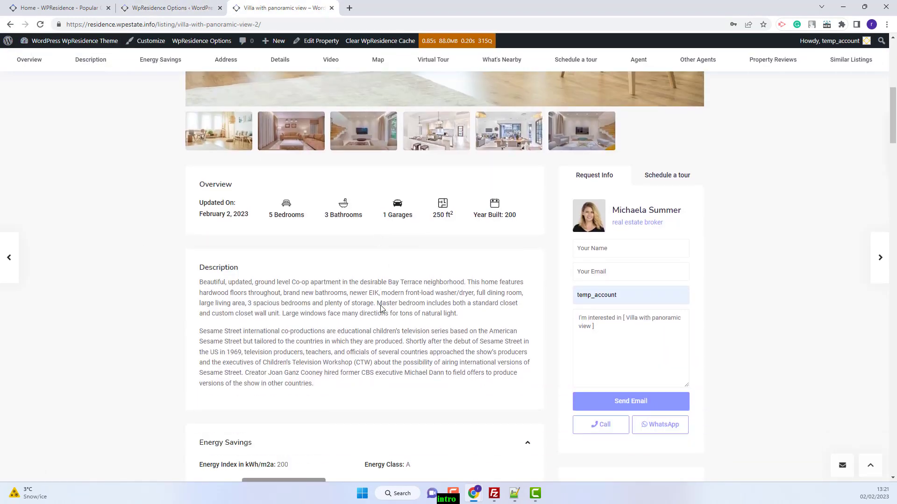
pyautogui.scroll(-10, 380, 309)
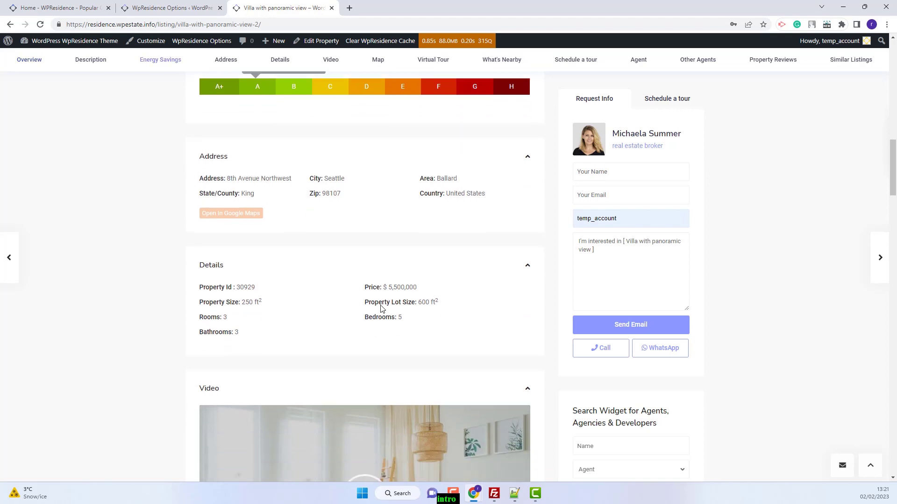
# - Reorder the visible accordion sections after Overview as Documents, Description, Energy Savings, Address, Multi Units and Listing Details
pyautogui.hotkey('ctrl', 'shift', 'Tab')
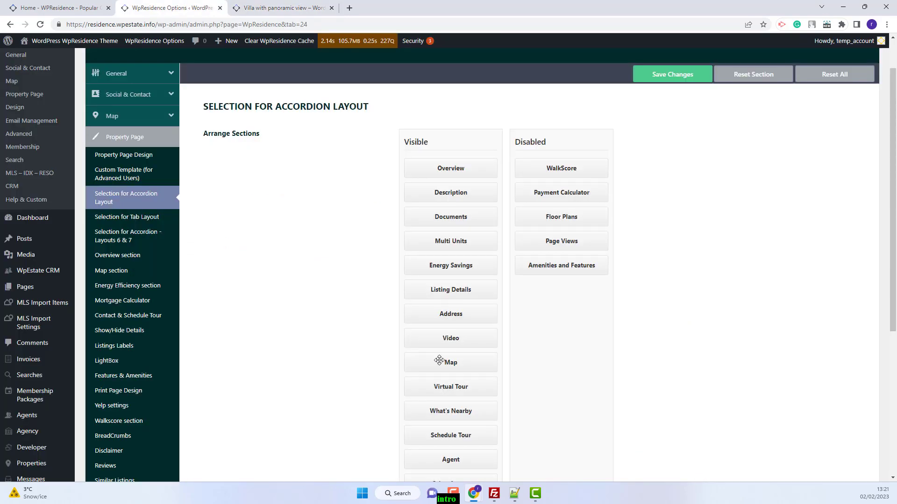
pyautogui.moveTo(447, 313); pyautogui.dragTo(445, 238)
pyautogui.moveTo(446, 217); pyautogui.dragTo(445, 191)
pyautogui.moveTo(458, 293); pyautogui.dragTo(461, 266)
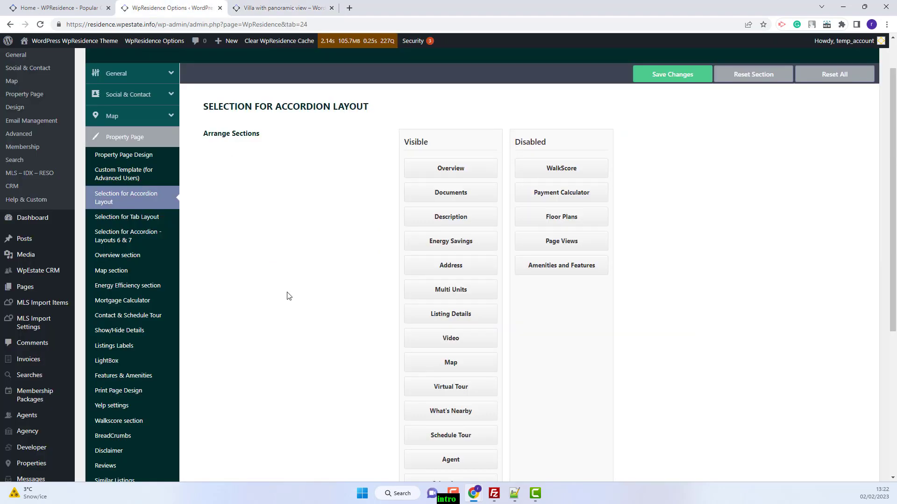
# - Examine the content display and navigation sticky bar options in the property page design, and the accordion section selection
pyautogui.click(123, 154)
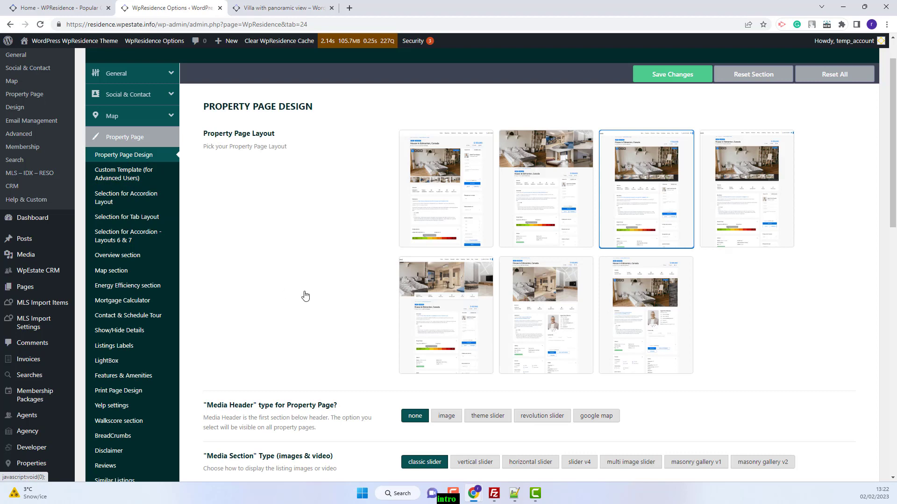
pyautogui.scroll(-1, 304, 296)
pyautogui.scroll(-10, 304, 296)
pyautogui.moveTo(266, 260); pyautogui.dragTo(204, 251)
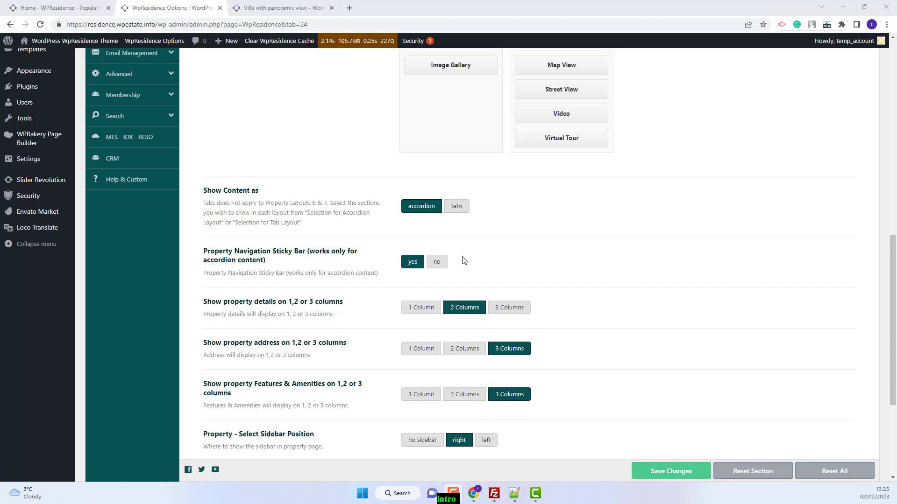
pyautogui.scroll(1, 446, 263)
pyautogui.scroll(10, 284, 244)
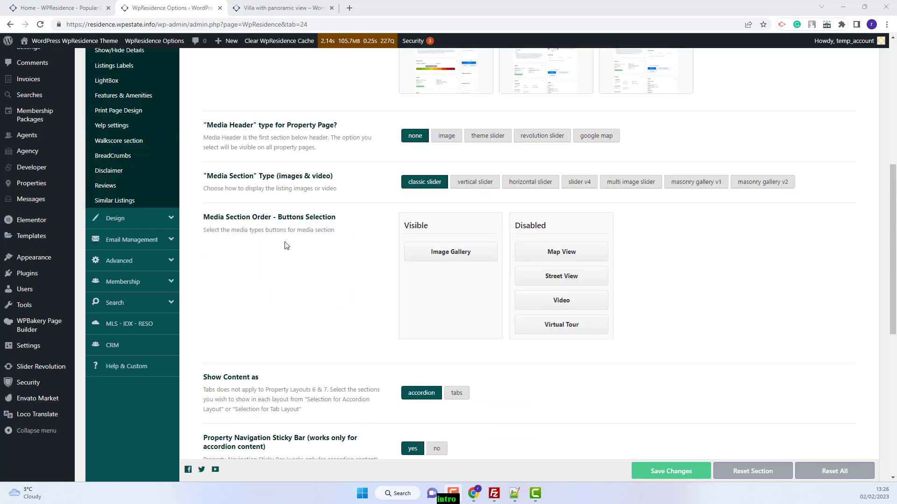
pyautogui.click(138, 156)
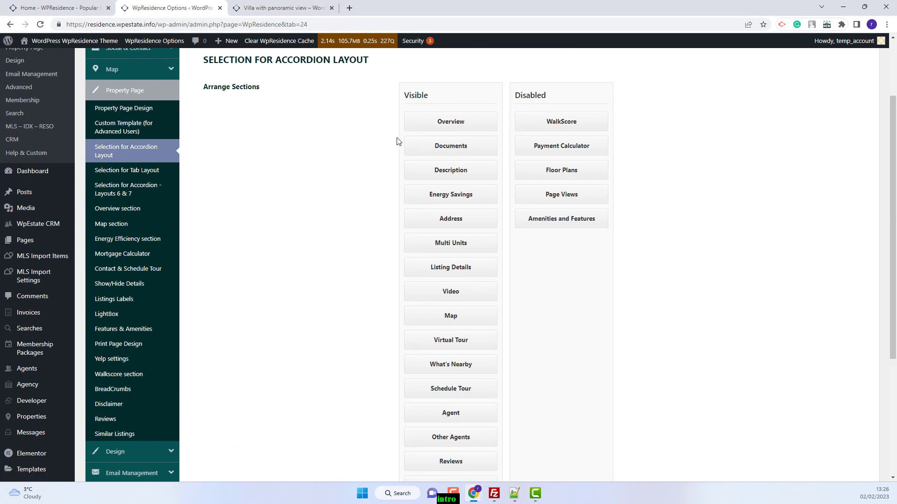
# - Set the property page design to show content as tabs, and save the changes
pyautogui.click(147, 112)
pyautogui.scroll(-3, 668, 303)
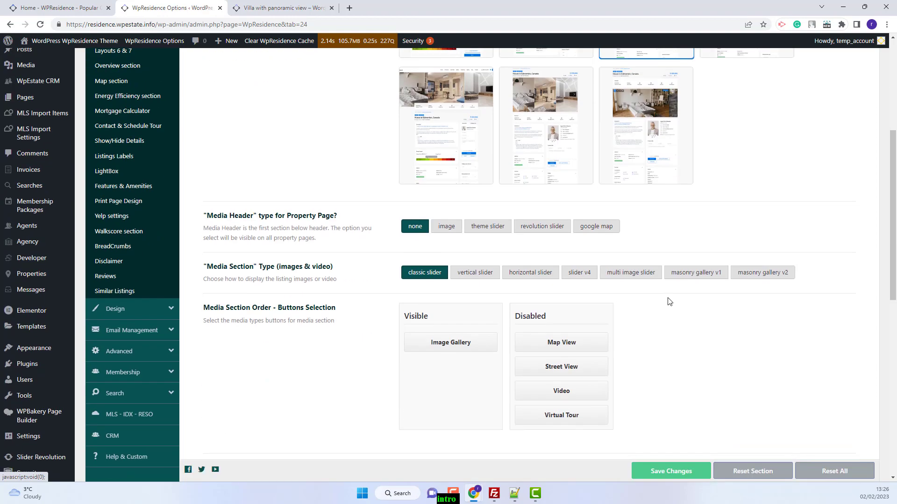
pyautogui.scroll(-5, 668, 301)
pyautogui.click(461, 209)
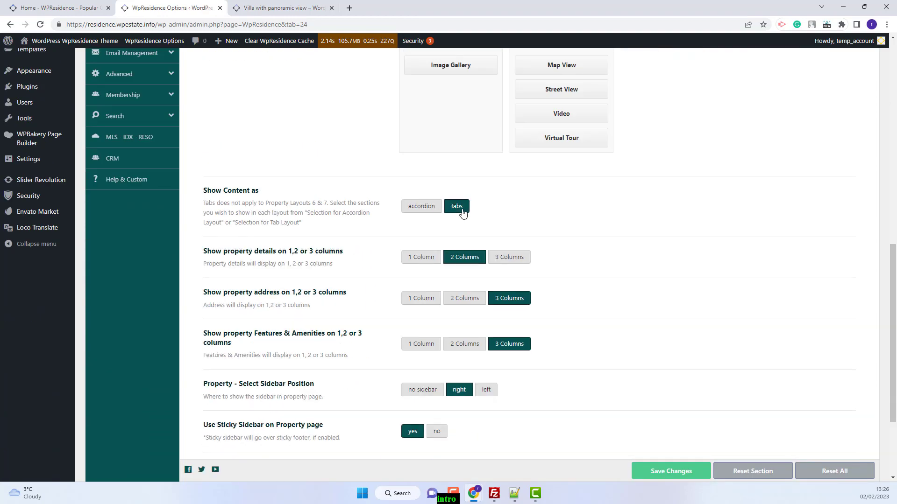
pyautogui.click(684, 471)
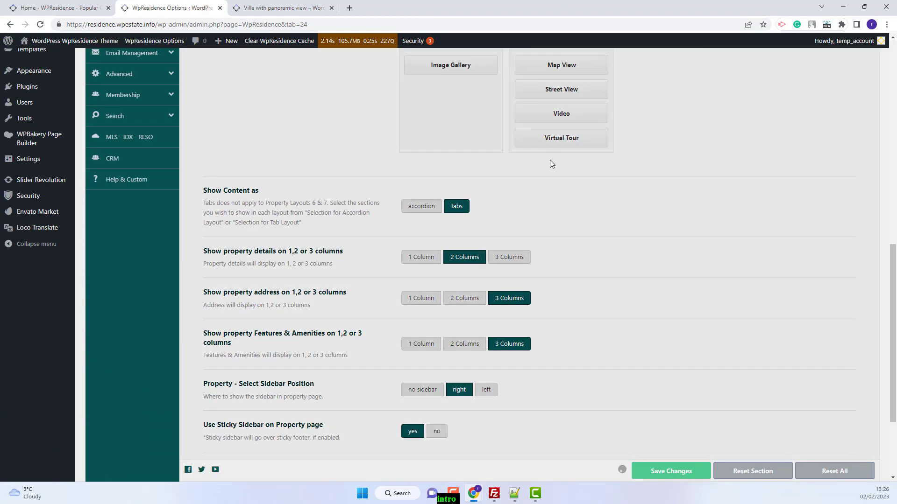
# - Reload the Villa with panoramic view listing and examine its tabbed content area
pyautogui.click(283, 8)
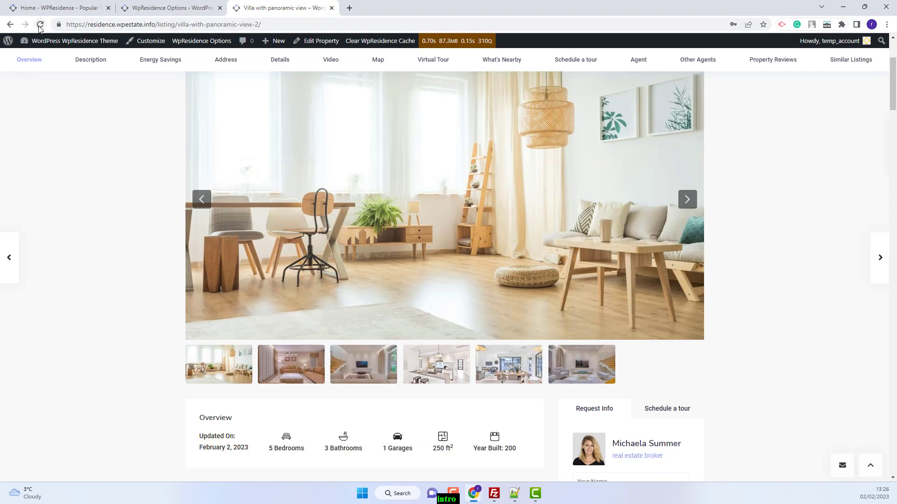
pyautogui.click(40, 24)
pyautogui.scroll(-3, 642, 177)
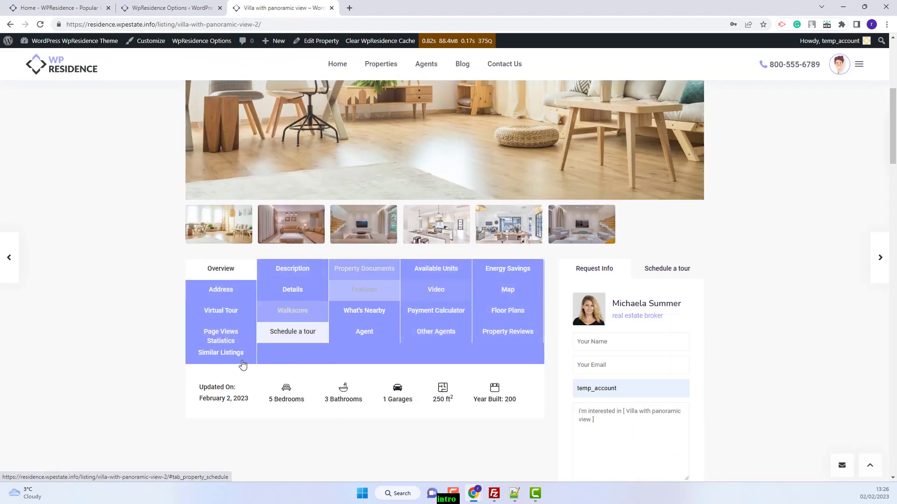
# - In the tab layout section selection, move Amenities and Features from In Tab to After Tab
pyautogui.click(177, 9)
pyautogui.scroll(6, 272, 204)
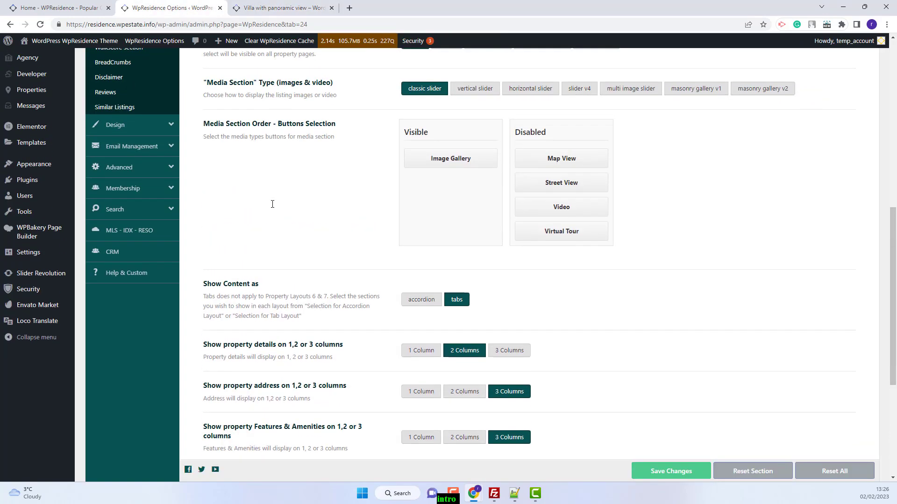
pyautogui.scroll(3, 273, 208)
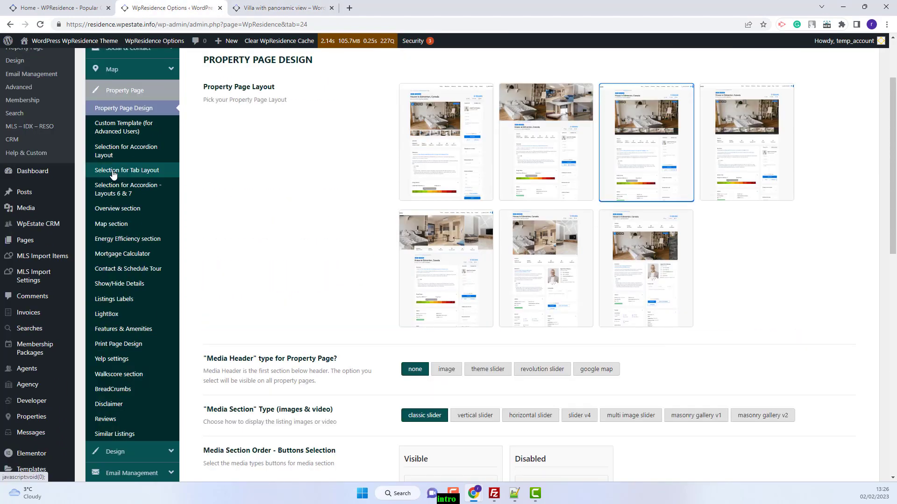
pyautogui.click(113, 172)
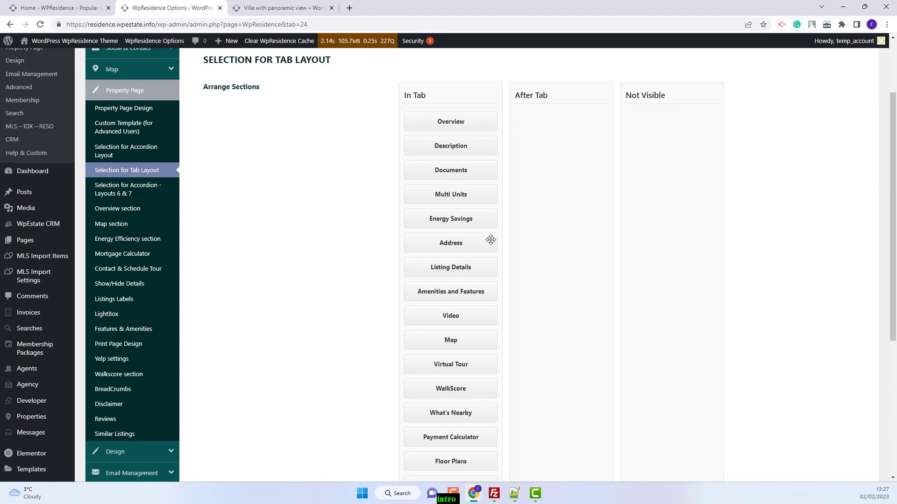
pyautogui.moveTo(458, 294); pyautogui.dragTo(570, 307)
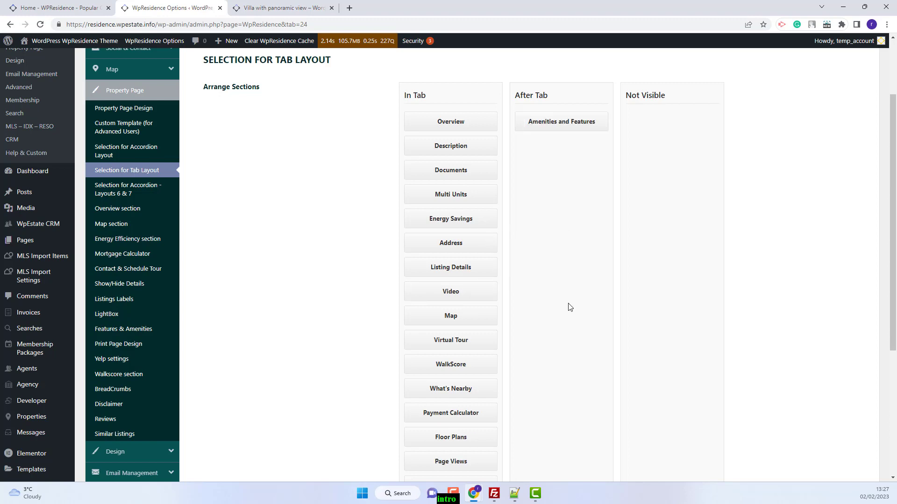
# - Move every tab layout section from Virtual Tour through Similar Listings to Not Visible, and save the changes
pyautogui.moveTo(451, 340); pyautogui.dragTo(673, 131)
pyautogui.moveTo(437, 339); pyautogui.dragTo(691, 214)
pyautogui.moveTo(458, 342); pyautogui.dragTo(671, 199)
pyautogui.moveTo(451, 341); pyautogui.dragTo(637, 341)
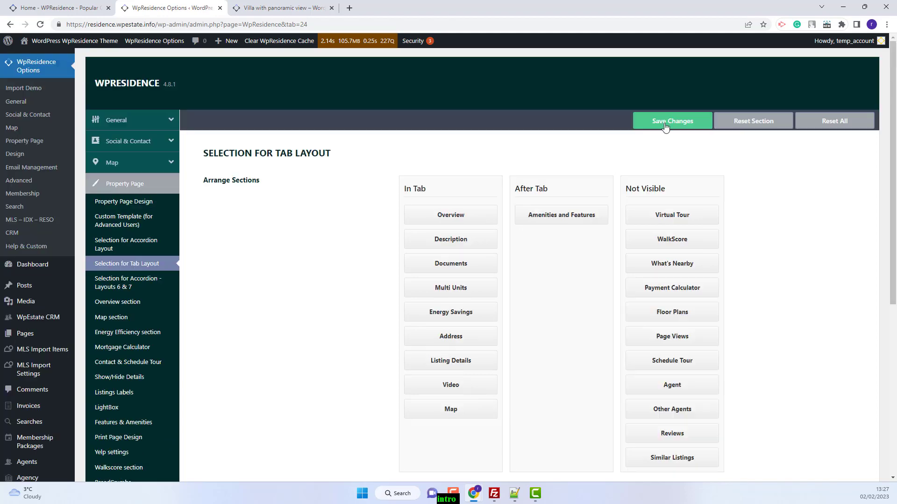
pyautogui.click(663, 125)
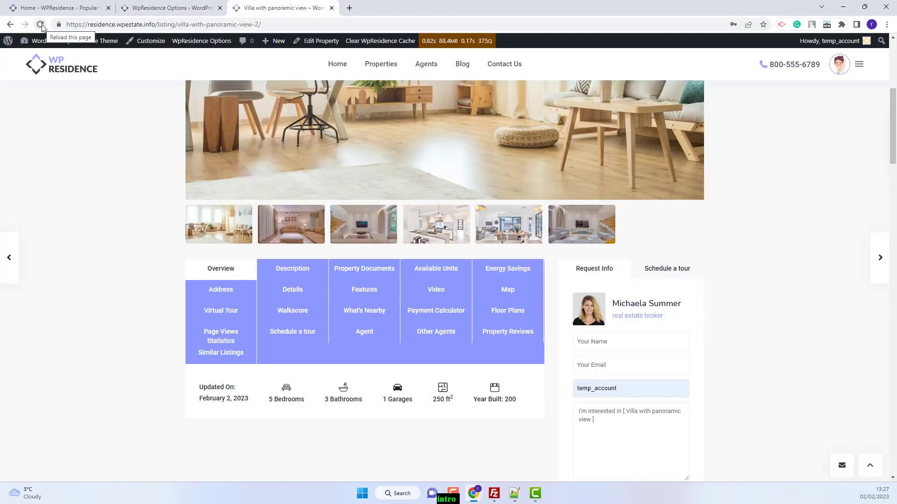
# - Reload the villa listing and examine its tabs and the Features section below them
pyautogui.click(42, 24)
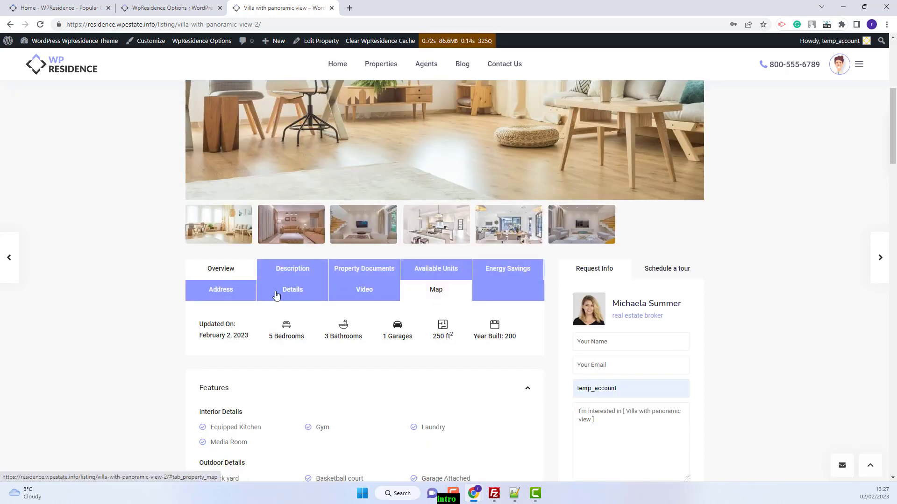
pyautogui.scroll(-3, 191, 298)
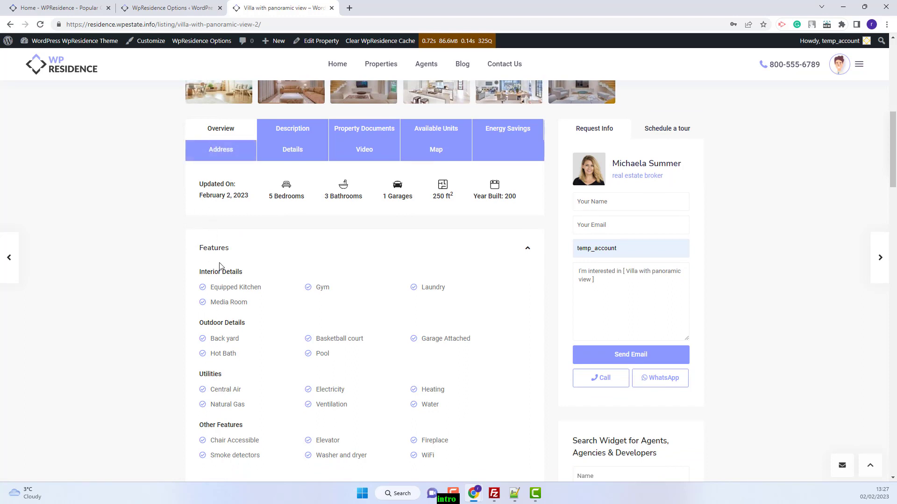
# - Examine the property page settings for accordion layouts 6 & 7, the listings labels and the custom template for advanced users
pyautogui.hotkey('ctrl', 'pageup')
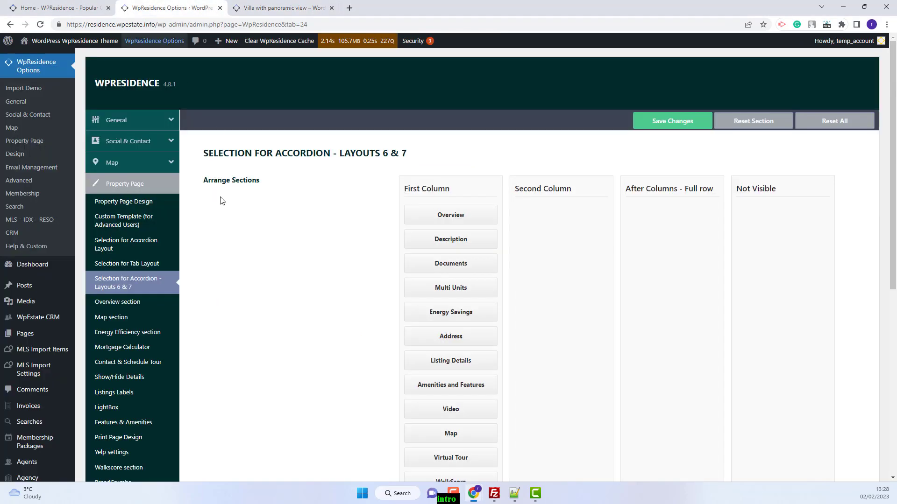
pyautogui.scroll(-1, 221, 201)
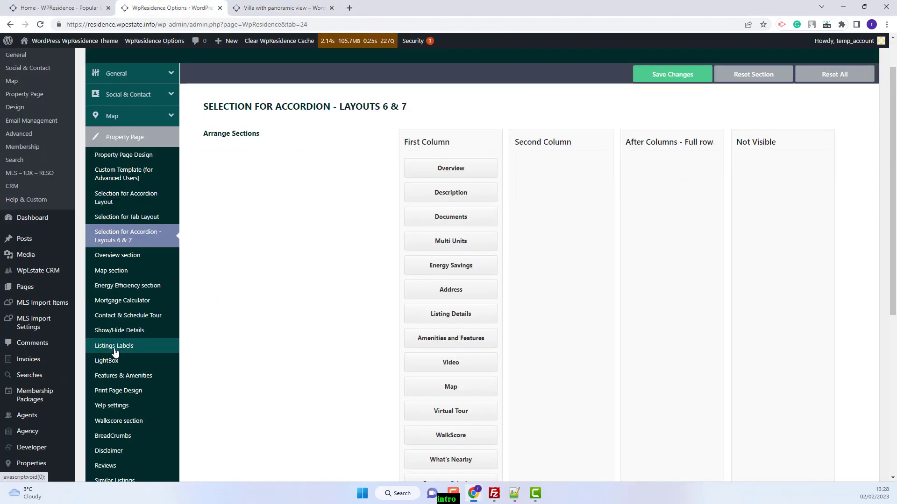
pyautogui.click(123, 351)
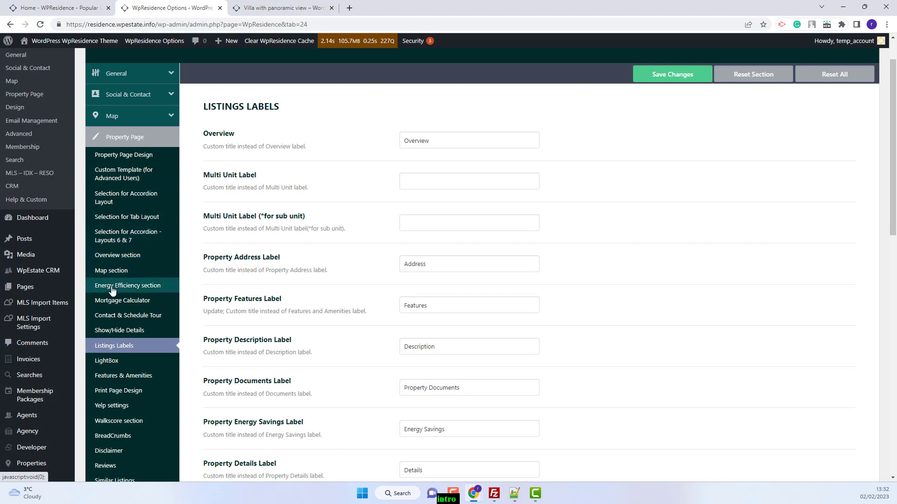
pyautogui.click(159, 181)
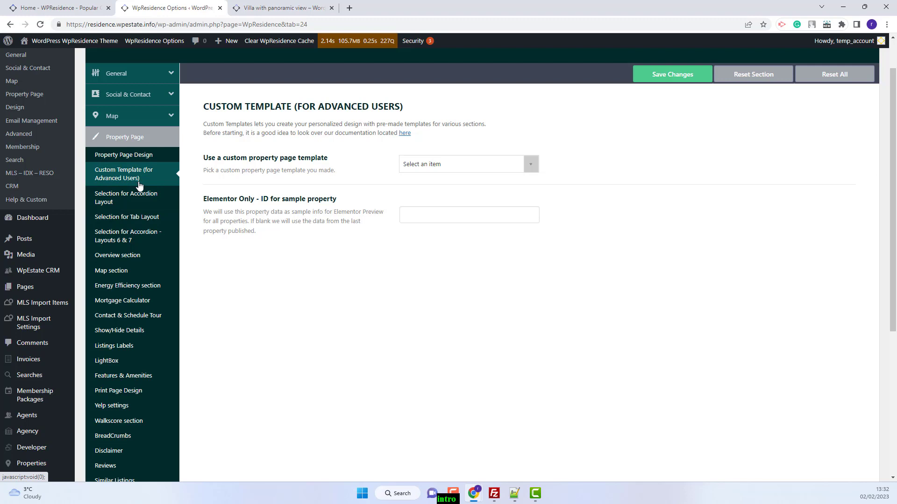
pyautogui.scroll(-2, 190, 281)
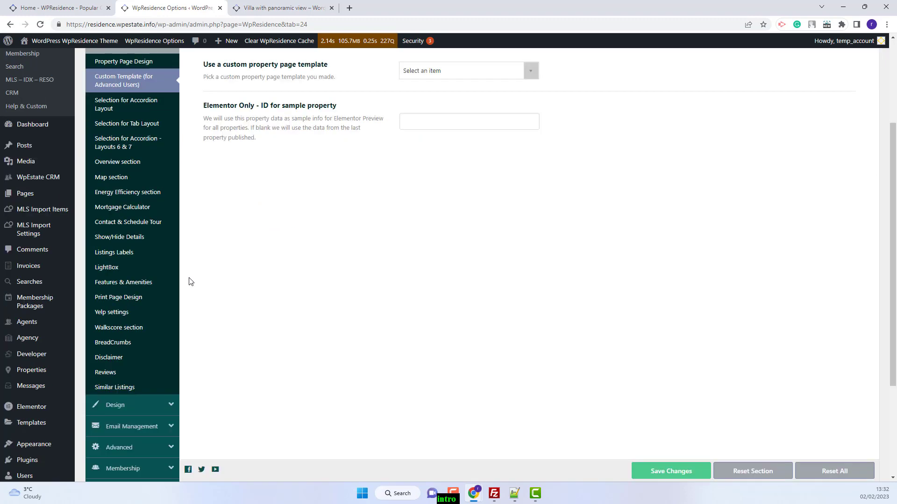
# - Examine the Fonts options and the General Design Settings in the theme's design section
pyautogui.click(96, 412)
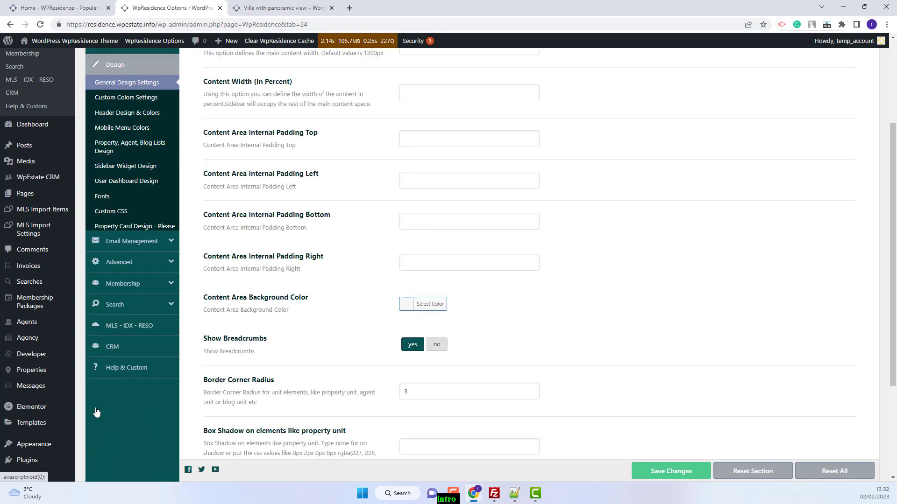
pyautogui.click(102, 196)
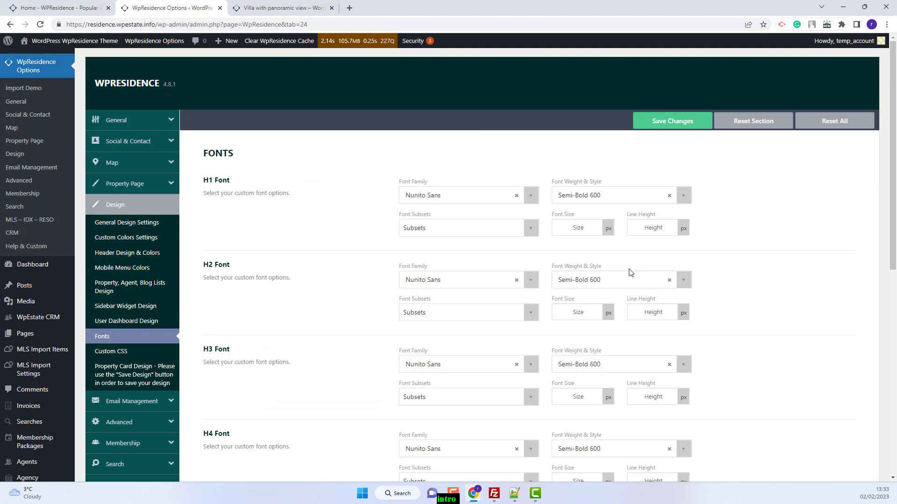
pyautogui.click(126, 223)
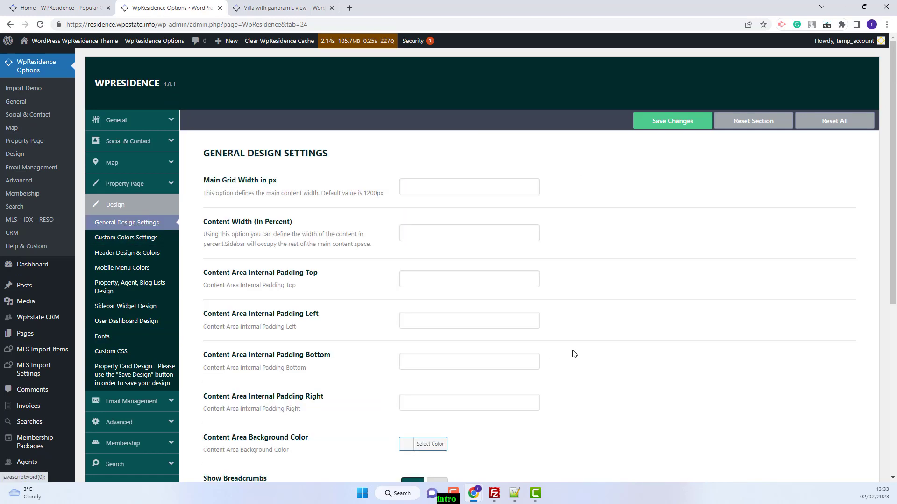
pyautogui.scroll(-2, 574, 354)
pyautogui.scroll(-3, 574, 354)
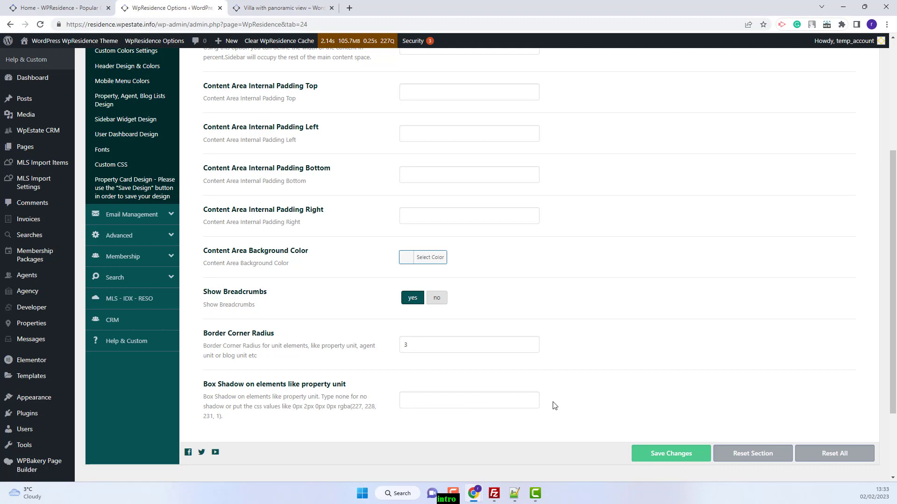
# - Examine the Advanced Search Colors settings in the theme's search section
pyautogui.click(130, 280)
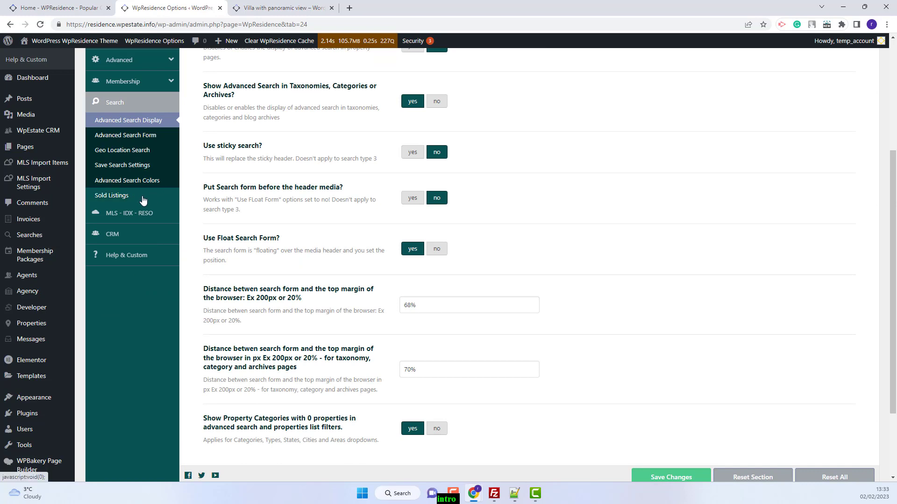
pyautogui.click(110, 184)
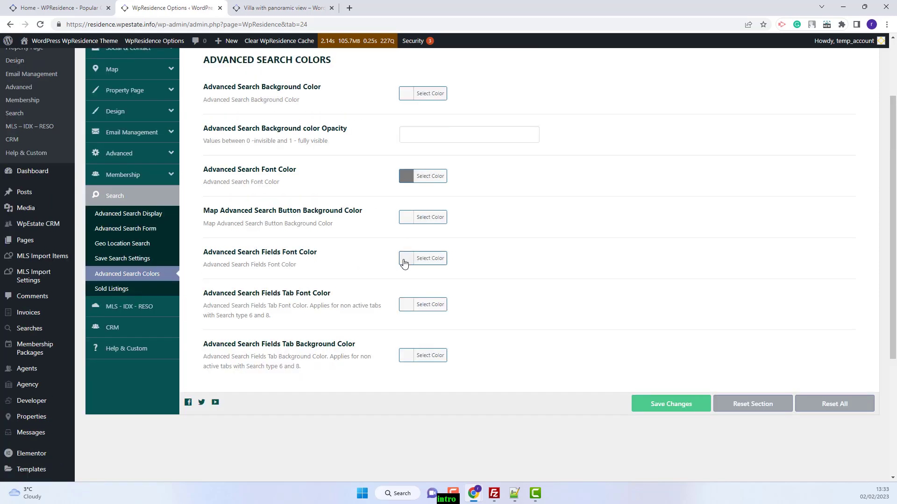